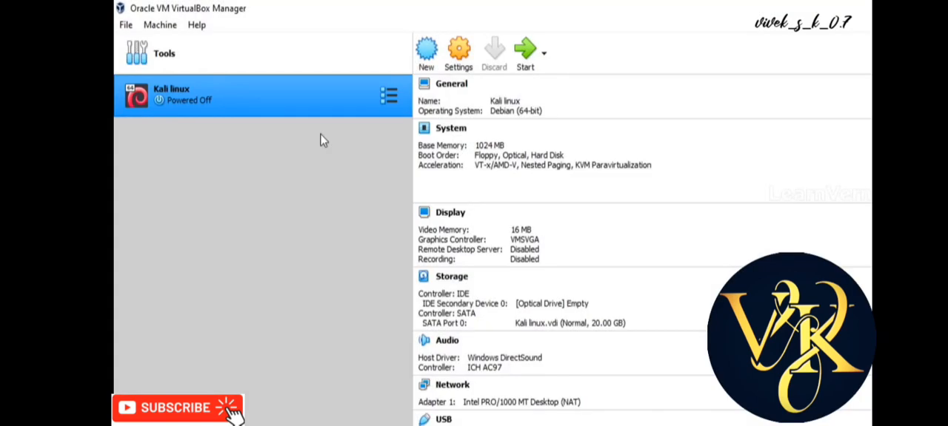
Start the Kali linux virtual machine and move its start-up disk prompt aside
{"action": "left_click", "coordinate": [544, 54]}
{"action": "left_click", "coordinate": [551, 86]}
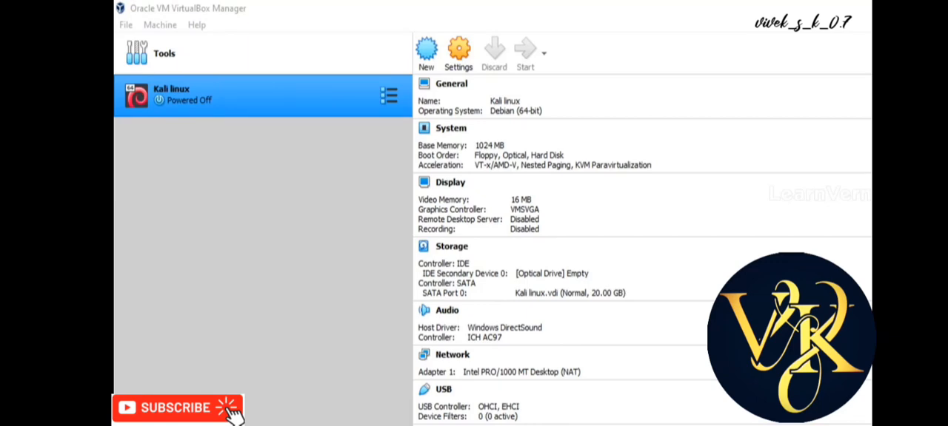
{"action": "left_click_drag", "start_coordinate": [455, 176], "coordinate": [680, 202]}
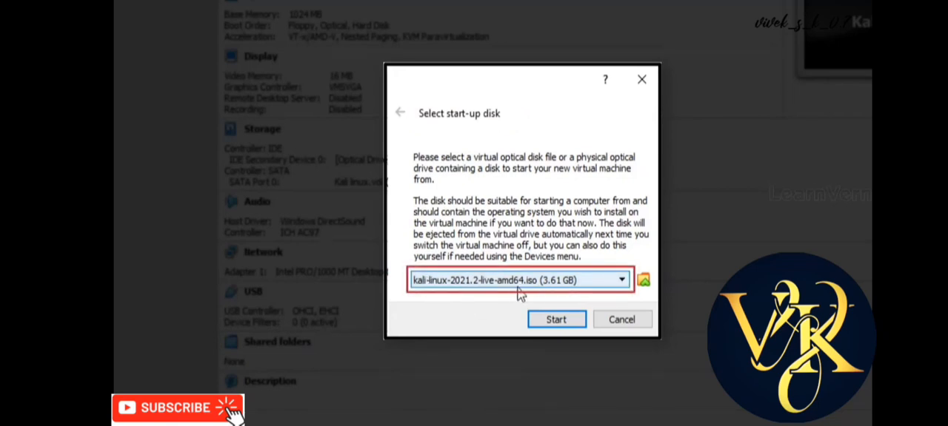
Pick kali-linux-2021.2-live-amd64 from the Videos folder as the start-up disk, but cancel the start-up disk selection
{"action": "left_click", "coordinate": [643, 281]}
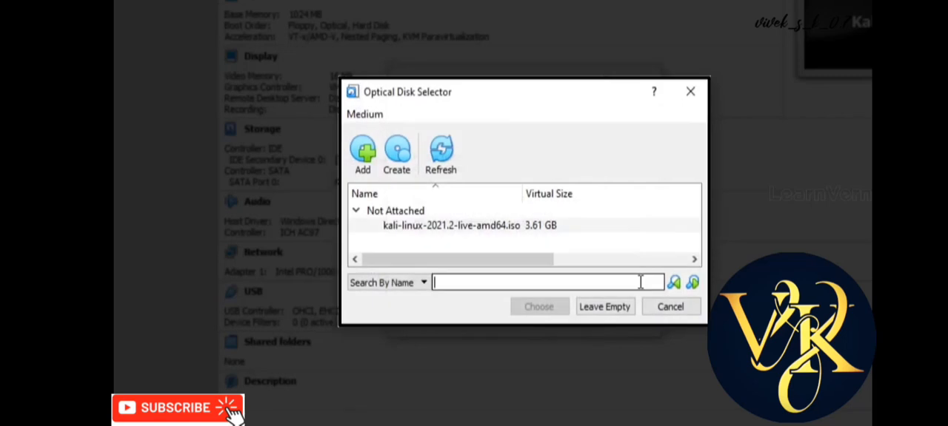
{"action": "left_click", "coordinate": [391, 228]}
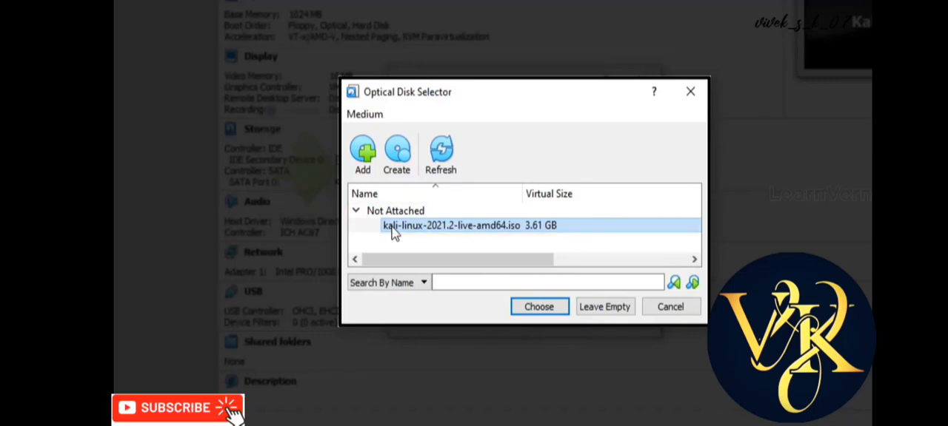
{"action": "left_click", "coordinate": [364, 162]}
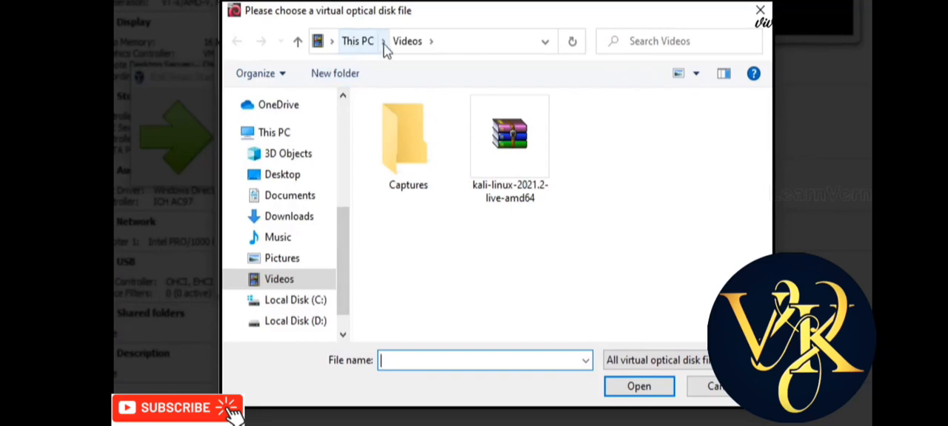
{"action": "left_click", "coordinate": [525, 189]}
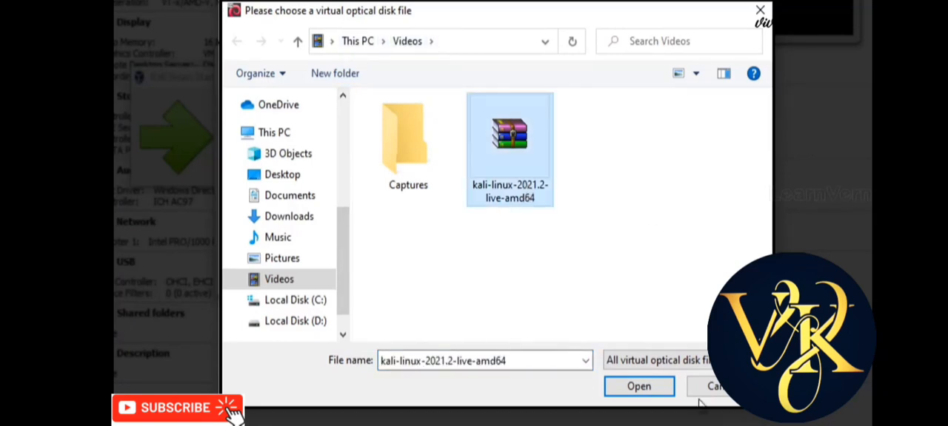
{"action": "left_click", "coordinate": [652, 388]}
{"action": "left_click", "coordinate": [511, 290]}
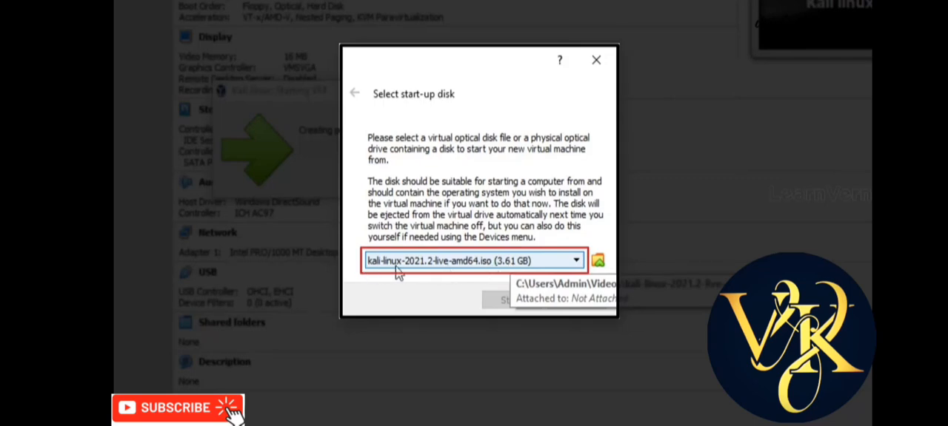
{"action": "left_click", "coordinate": [576, 300]}
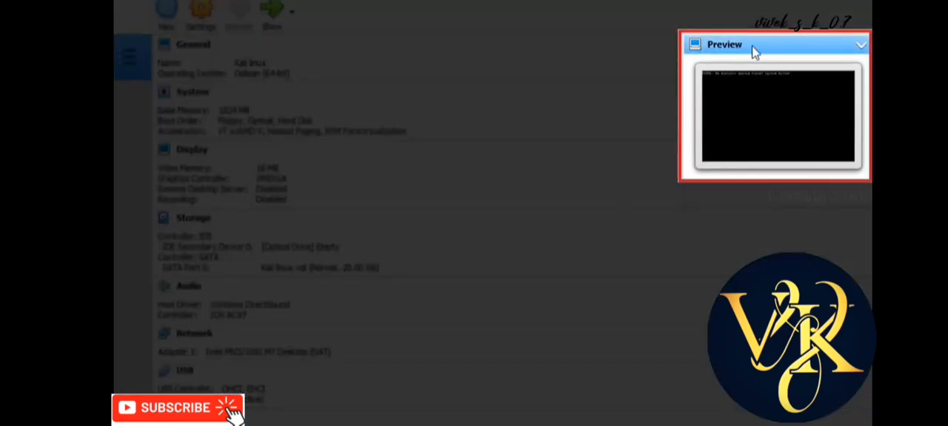
Dismiss the keyboard capture notice in the running Kali linux window and power off the machine
{"action": "left_click", "coordinate": [864, 47]}
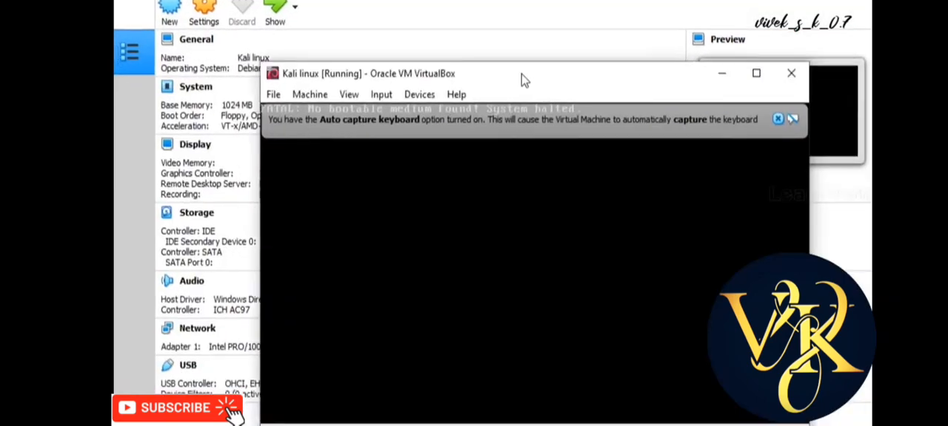
{"action": "left_click_drag", "start_coordinate": [521, 79], "coordinate": [412, 75]}
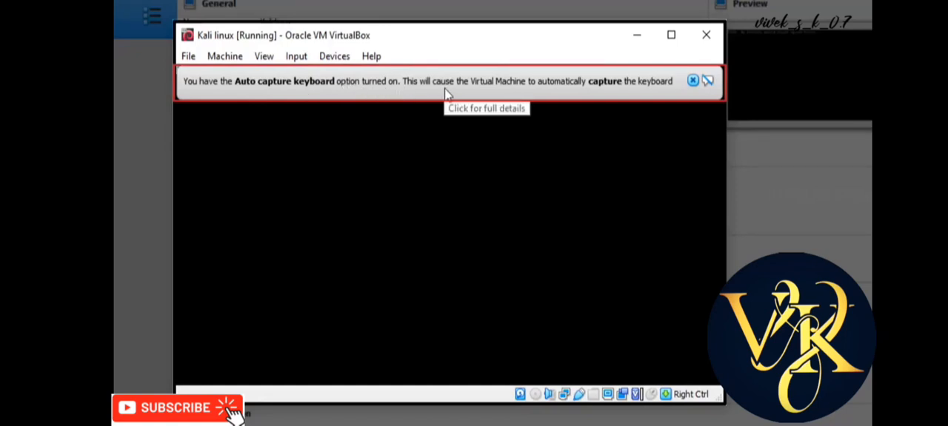
{"action": "left_click", "coordinate": [696, 81]}
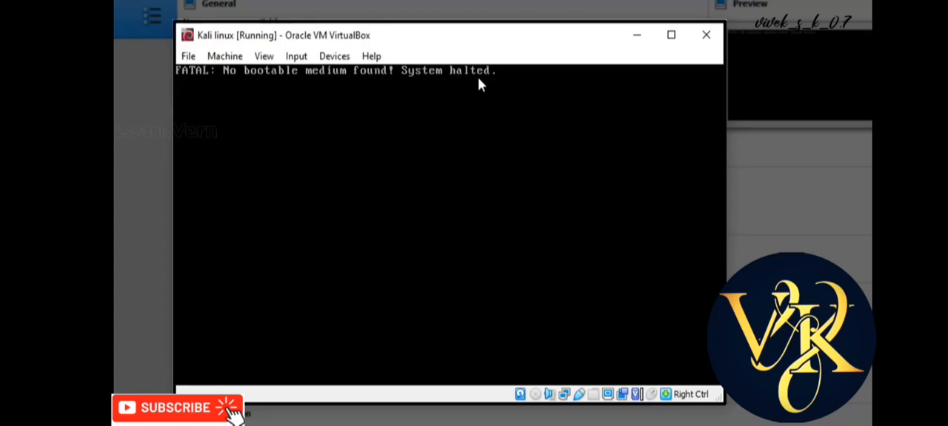
{"action": "left_click", "coordinate": [703, 39]}
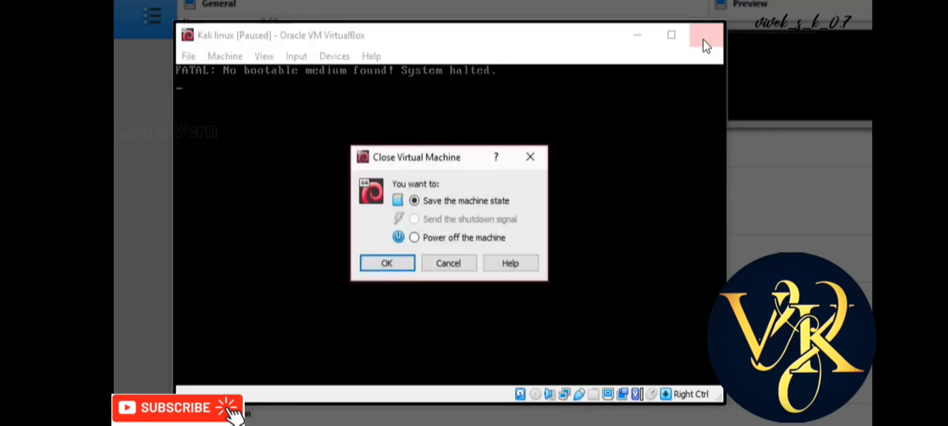
{"action": "left_click", "coordinate": [424, 238]}
{"action": "left_click", "coordinate": [404, 264]}
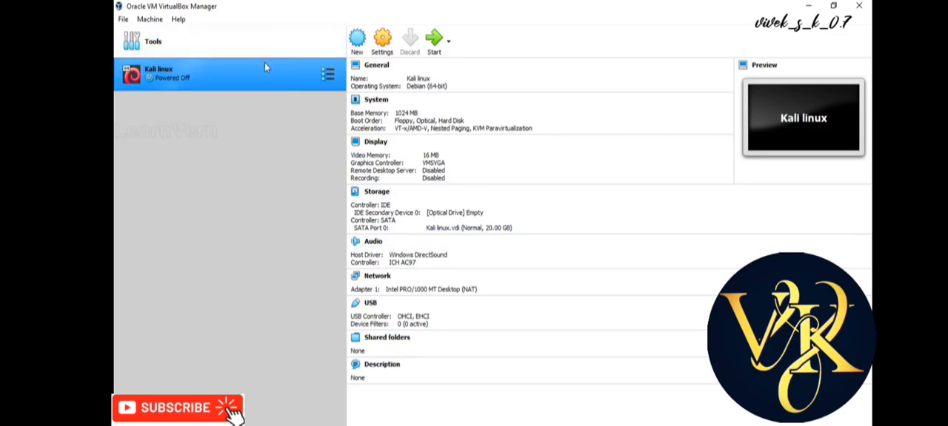
Try starting the Kali linux machine again, dismiss the keyboard capture notice, and power the machine off
{"action": "left_click", "coordinate": [433, 41]}
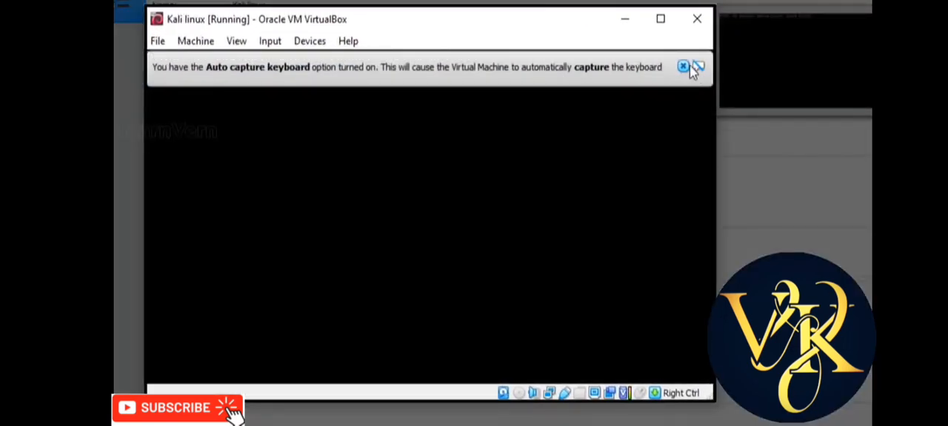
{"action": "left_click", "coordinate": [684, 66]}
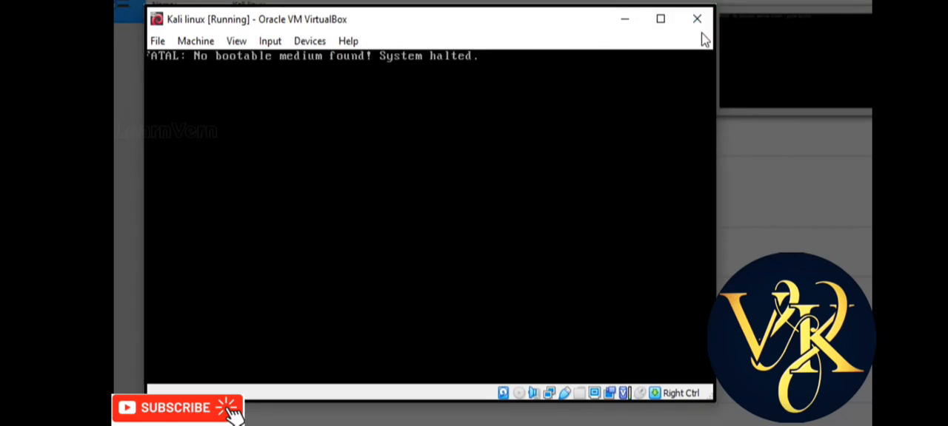
{"action": "left_click", "coordinate": [695, 21]}
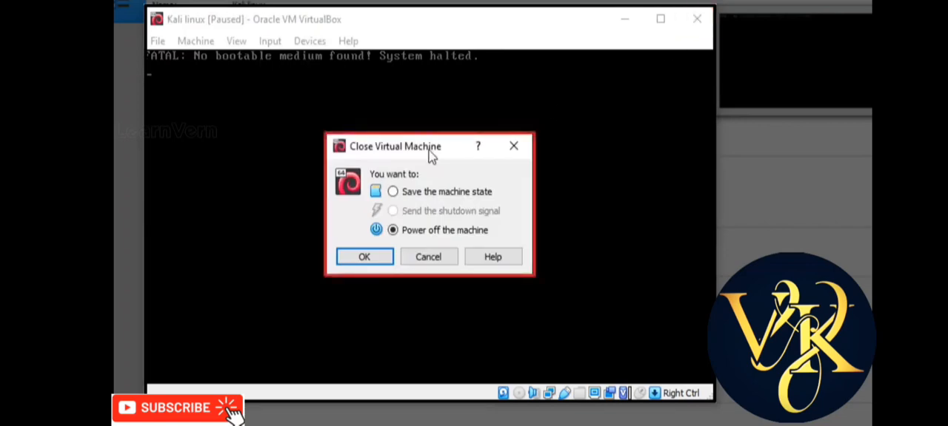
{"action": "left_click", "coordinate": [359, 258]}
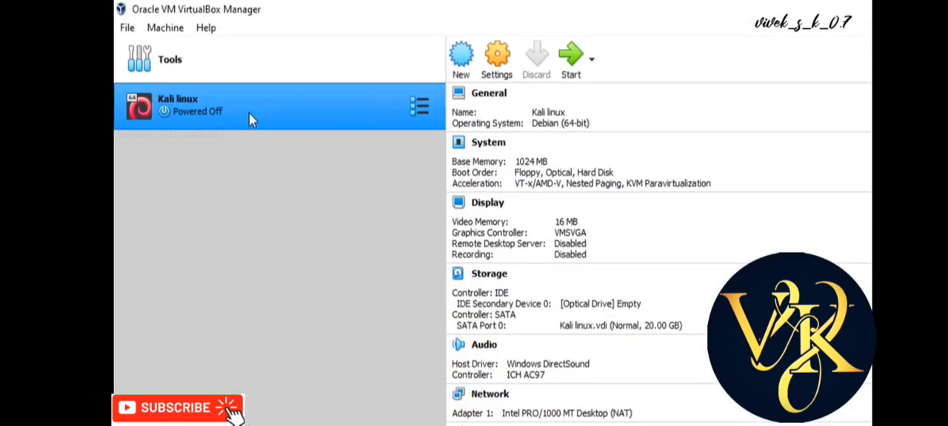
Remove the Kali linux virtual machine from the machine list and delete all its files
{"action": "right_click", "coordinate": [250, 113]}
{"action": "left_click", "coordinate": [296, 199]}
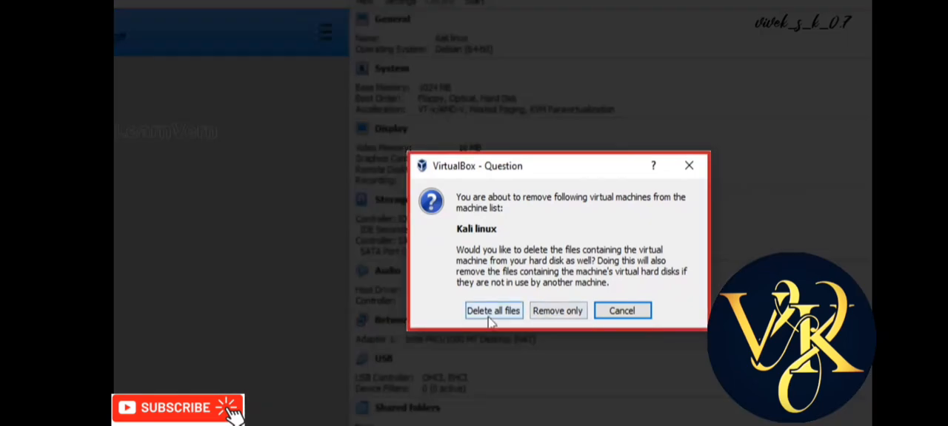
{"action": "left_click", "coordinate": [490, 313]}
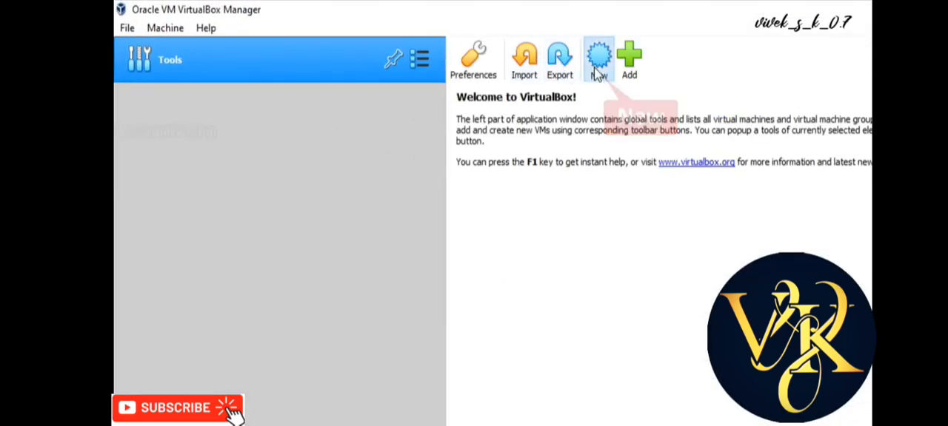
Set up a new virtual machine named Kali linux with version Debian (64-bit) and the recommended 1024 MB of memory
{"action": "left_click", "coordinate": [597, 66]}
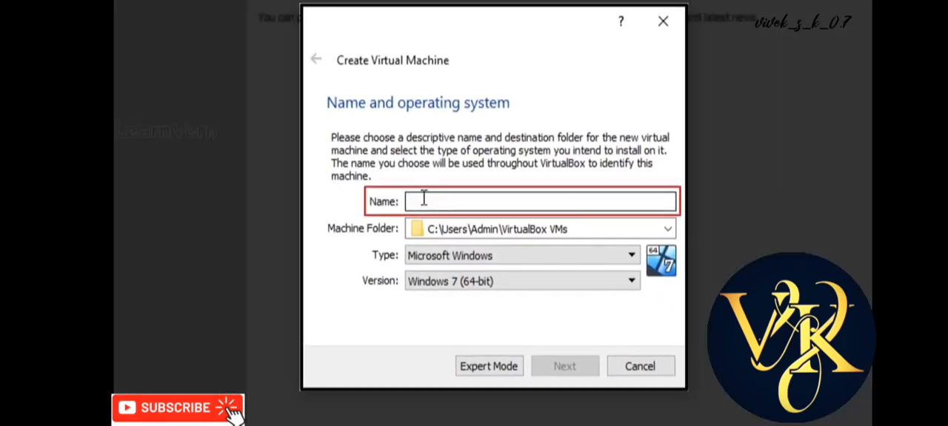
{"action": "type", "text": "Kali linux"}
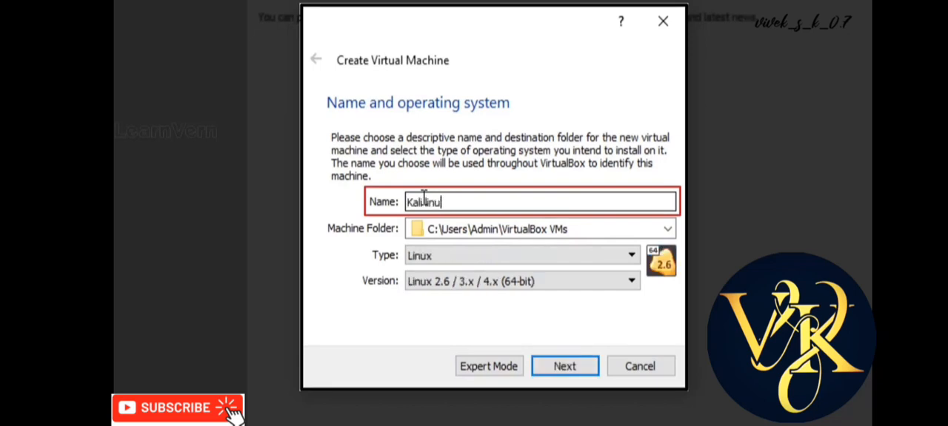
{"action": "left_click", "coordinate": [447, 287]}
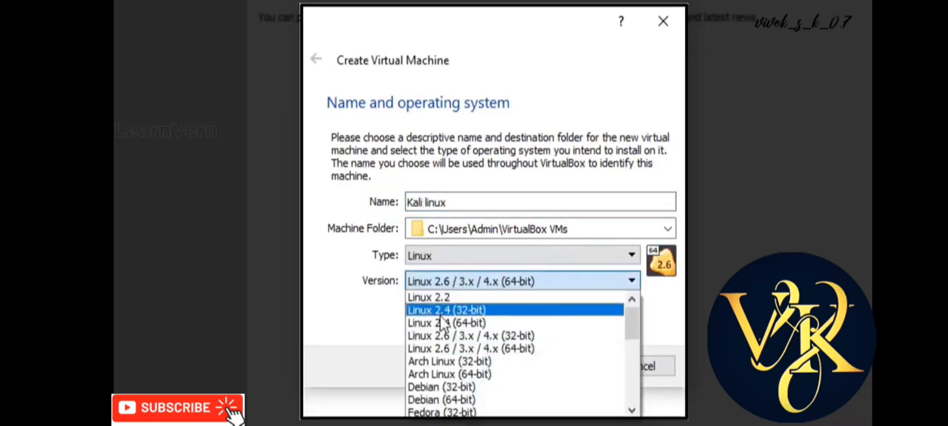
{"action": "left_click", "coordinate": [439, 400]}
{"action": "left_click", "coordinate": [582, 378]}
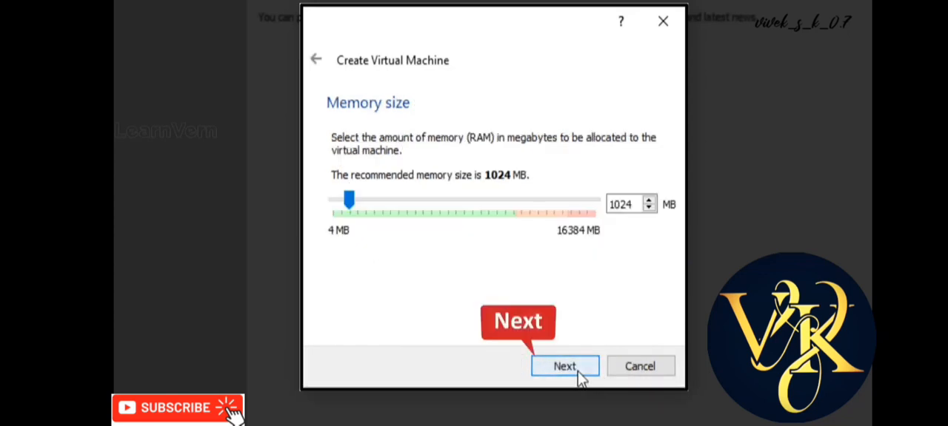
{"action": "left_click", "coordinate": [578, 373]}
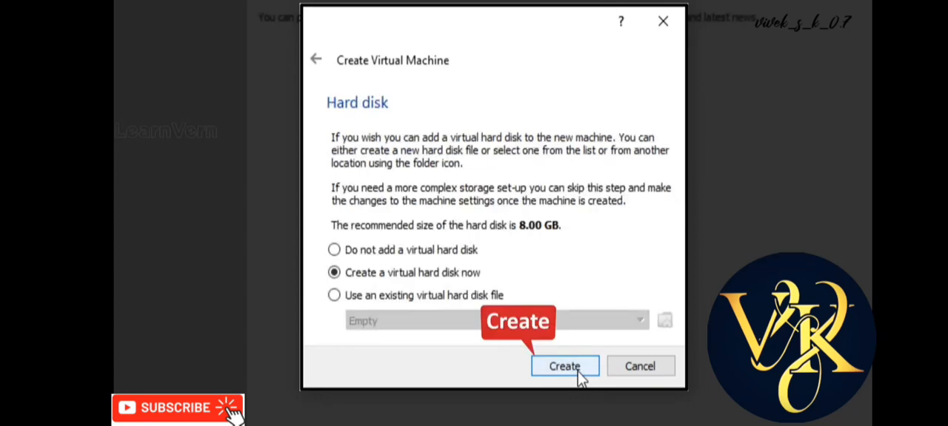
Create a dynamically allocated 20 GB virtual hard disk for the new machine in the default location
{"action": "left_click", "coordinate": [579, 374]}
{"action": "left_click", "coordinate": [573, 403]}
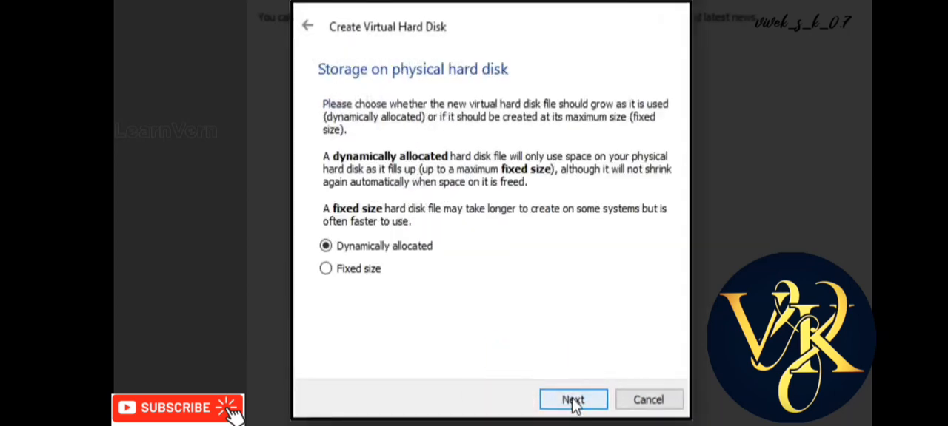
{"action": "left_click", "coordinate": [573, 403]}
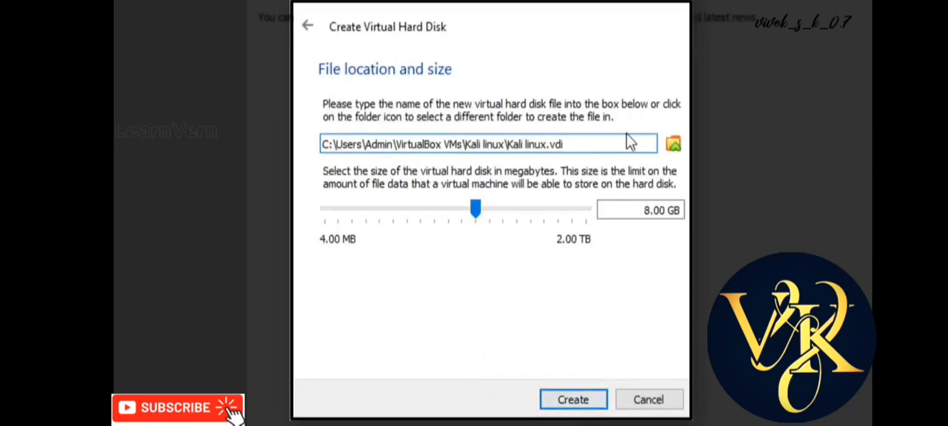
{"action": "left_click", "coordinate": [641, 211]}
{"action": "key", "text": "Delete"}
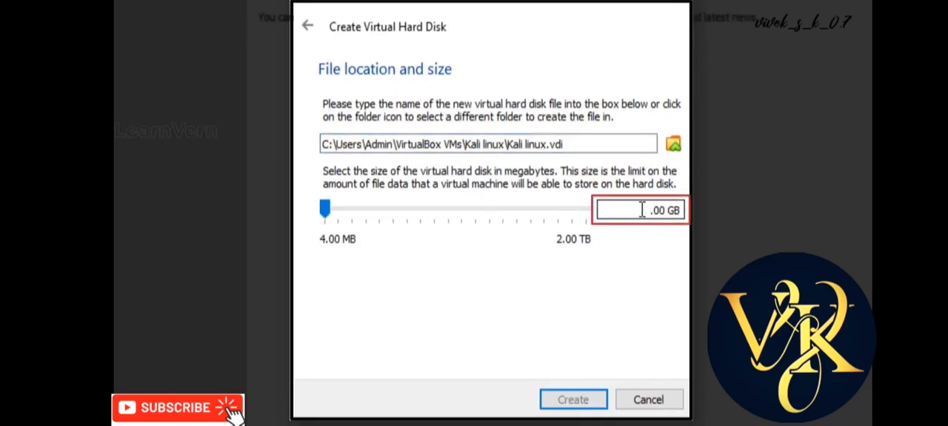
{"action": "type", "text": "20"}
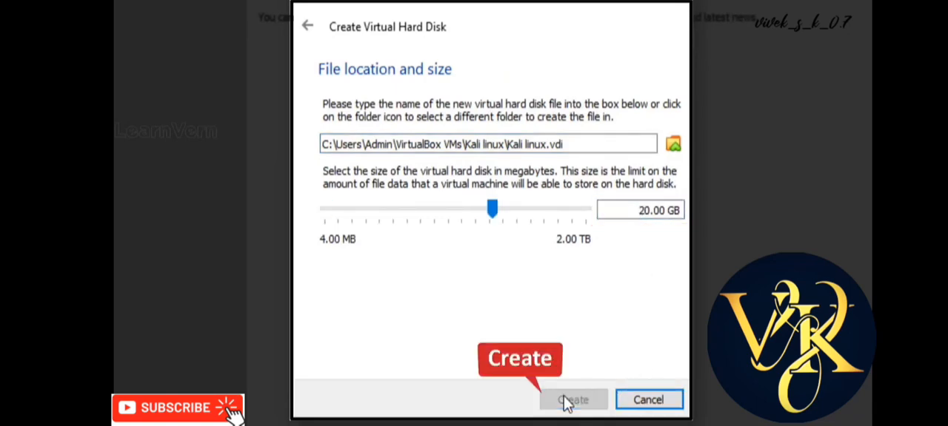
{"action": "left_click", "coordinate": [564, 401]}
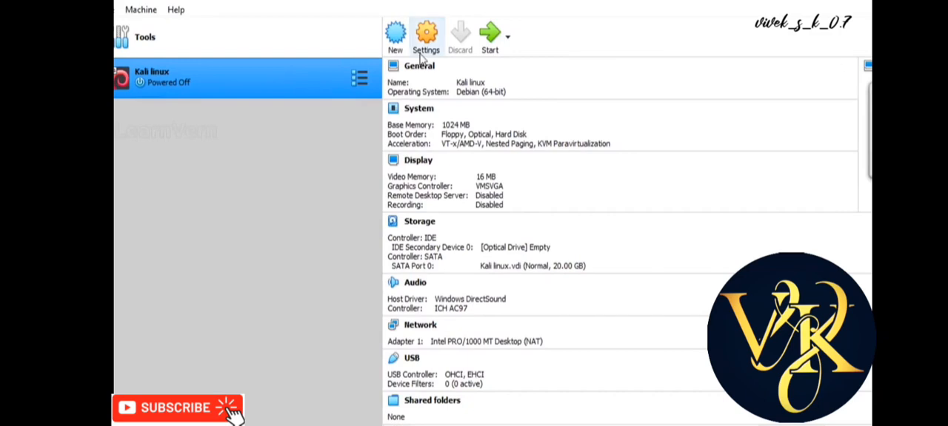
Start the new Kali linux machine with kali-linux-2021.2-live-amd64.iso as the start-up disk
{"action": "left_click", "coordinate": [508, 37]}
{"action": "left_click", "coordinate": [510, 66]}
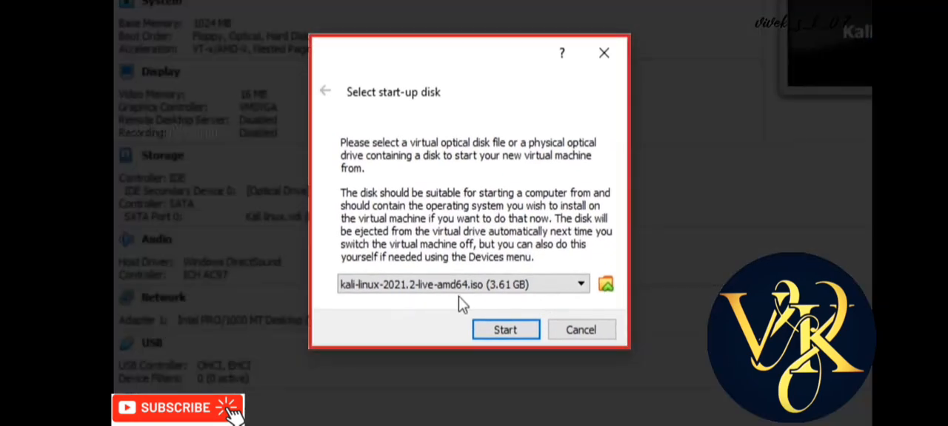
{"action": "left_click", "coordinate": [505, 331]}
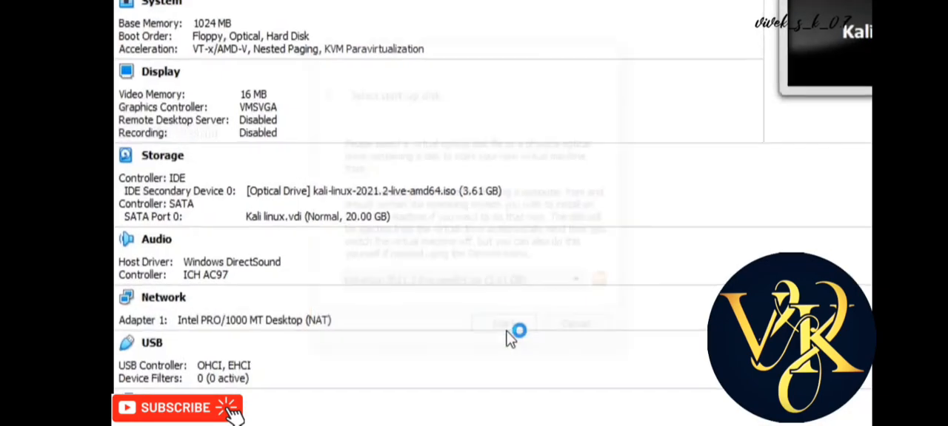
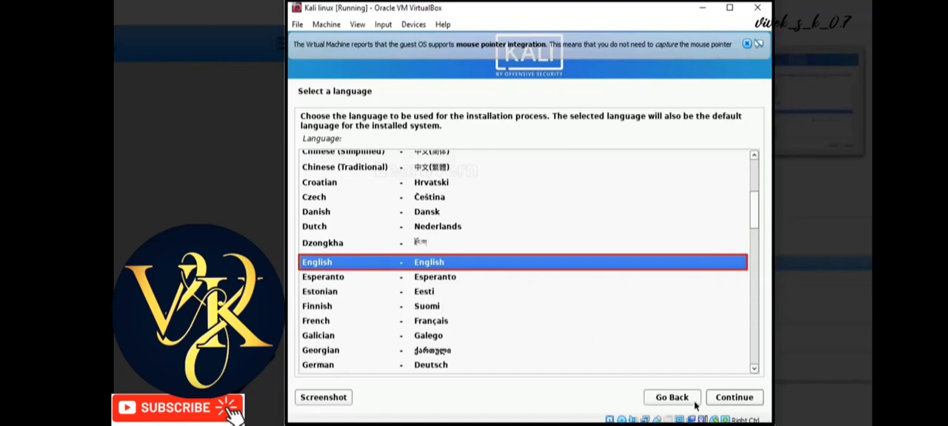
Accept English as the installer language, set the location to India, and use the American English keymap
{"action": "left_click", "coordinate": [737, 402]}
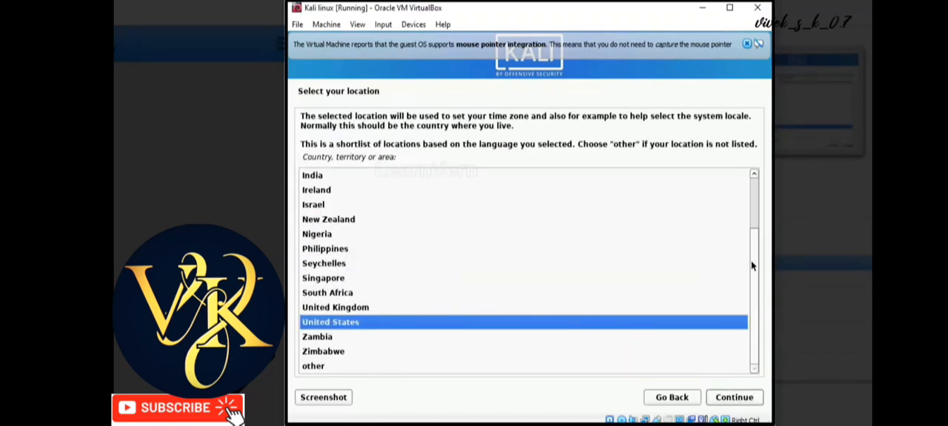
{"action": "scroll", "coordinate": [753, 222], "scroll_direction": "up", "scroll_amount": 4}
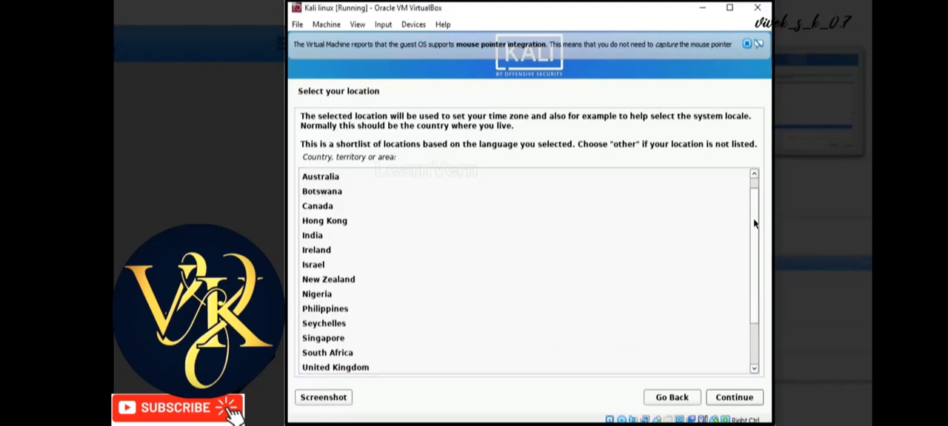
{"action": "left_click", "coordinate": [315, 238]}
{"action": "left_click", "coordinate": [730, 398]}
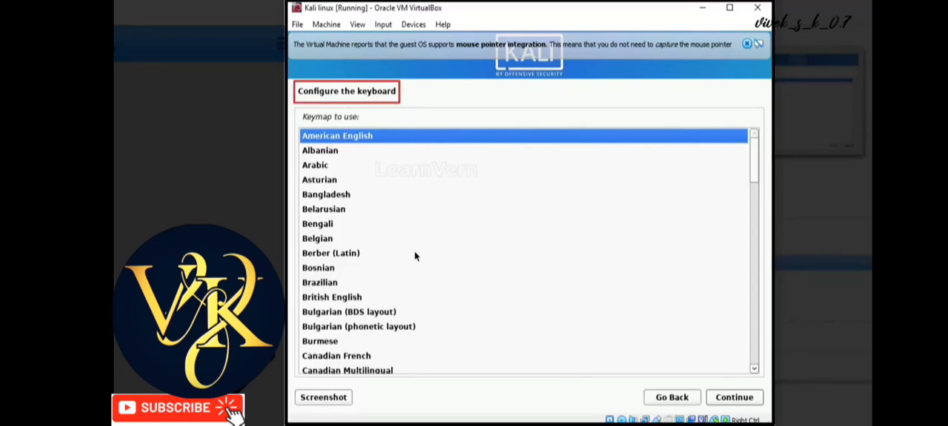
{"action": "left_click", "coordinate": [748, 400]}
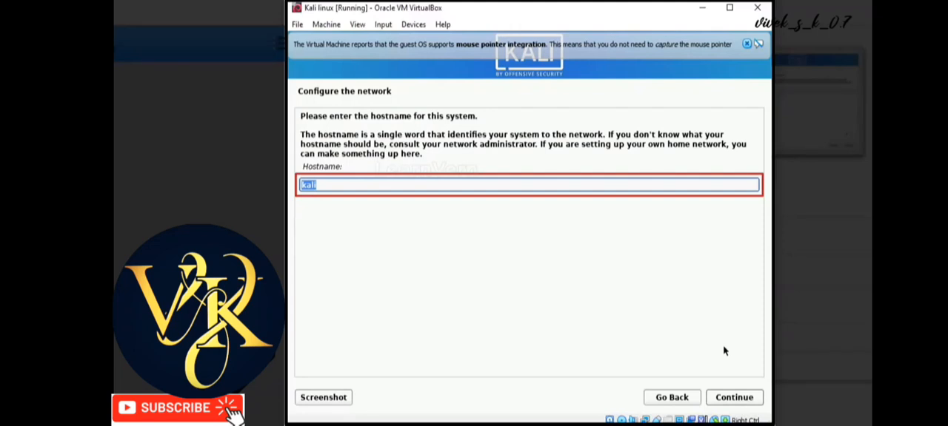
Set the system's hostname to IMFRAW and leave the domain name blank
{"action": "key", "text": "BackSpace"}
{"action": "type", "text": "IMFRAW"}
{"action": "left_click", "coordinate": [731, 399]}
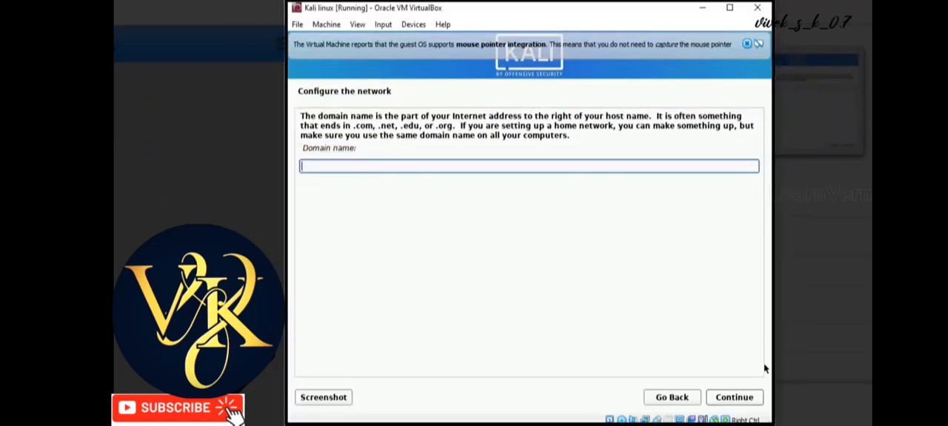
{"action": "left_click", "coordinate": [734, 397]}
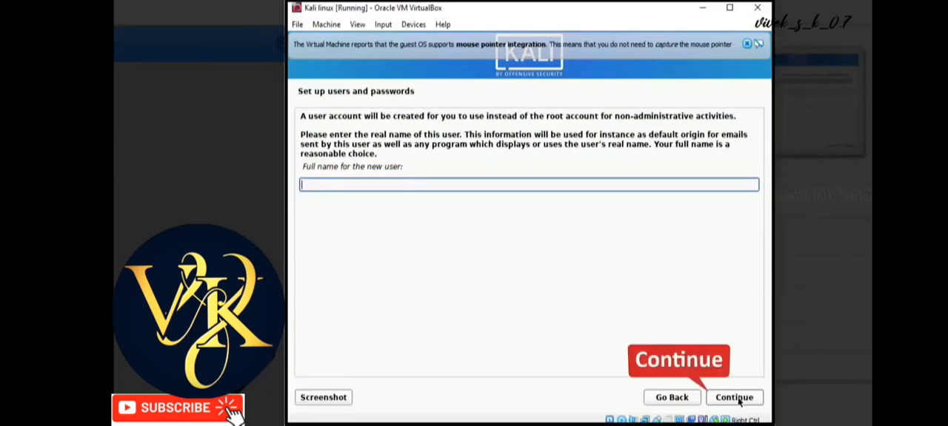
{"action": "left_click", "coordinate": [737, 400]}
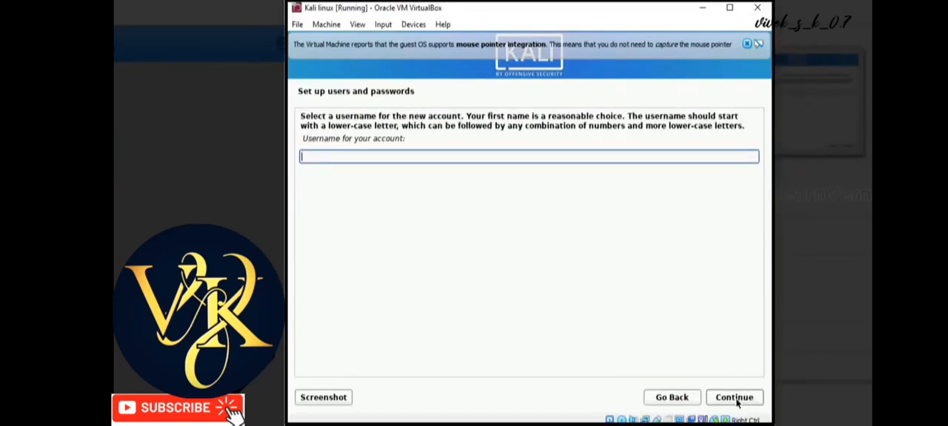
{"action": "left_click", "coordinate": [737, 401]}
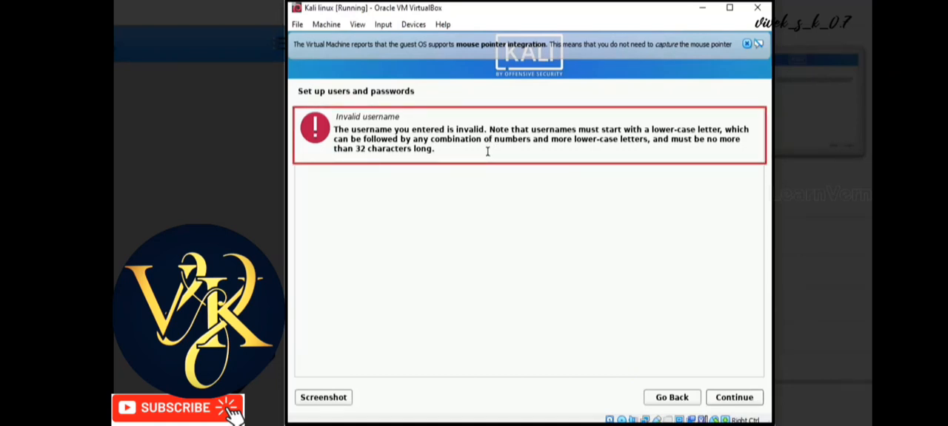
{"action": "left_click", "coordinate": [672, 400]}
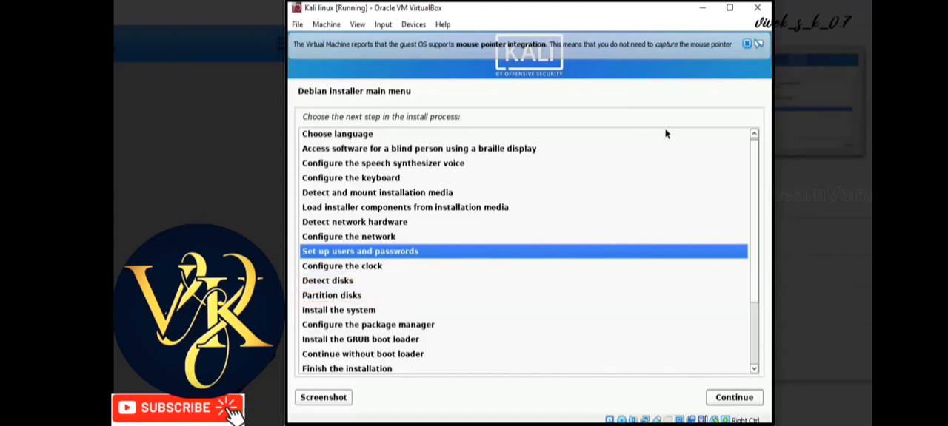
{"action": "scroll", "coordinate": [754, 206], "scroll_direction": "down", "scroll_amount": 2}
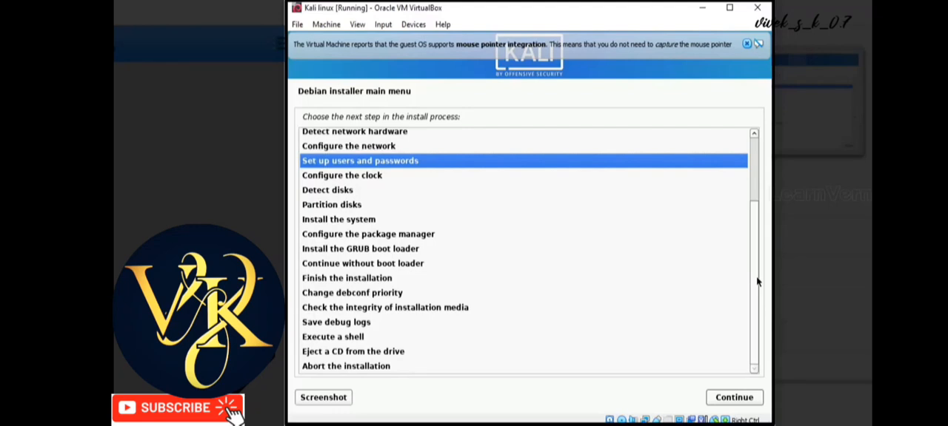
{"action": "scroll", "coordinate": [755, 252], "scroll_direction": "up", "scroll_amount": 2}
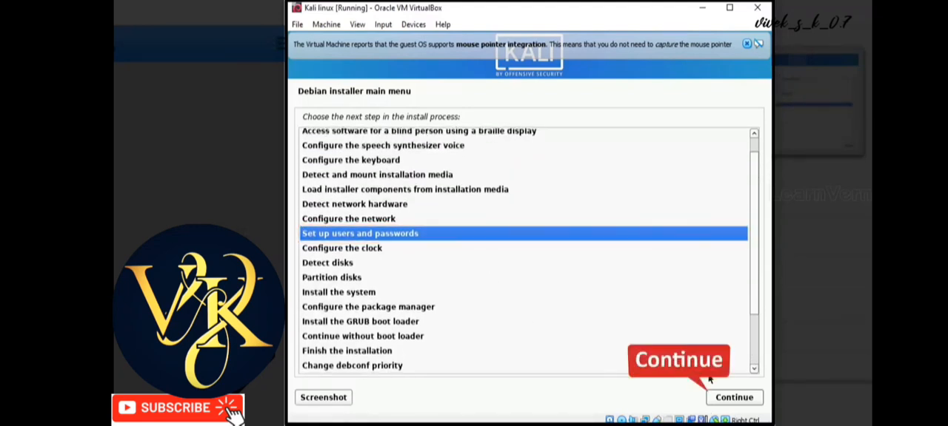
{"action": "left_click", "coordinate": [715, 403]}
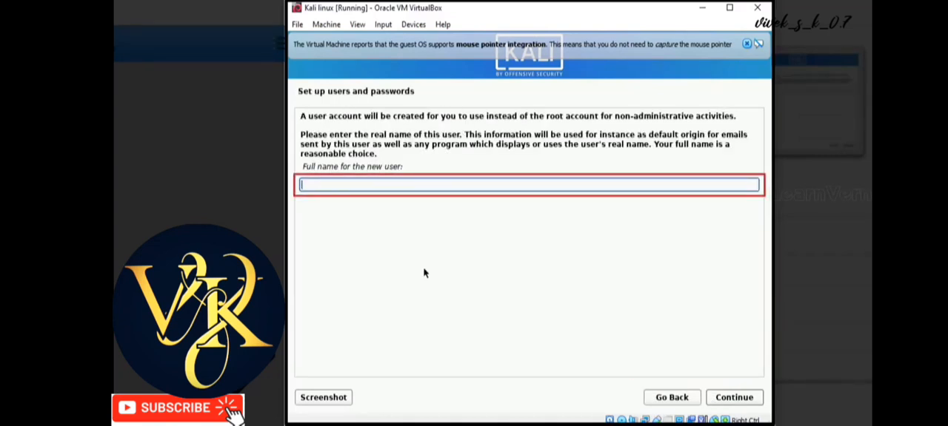
Use the hostname as the new user's full name and accept the suggested username for the account
{"action": "type", "text": "IMFRAW"}
{"action": "key", "text": "Tab"}
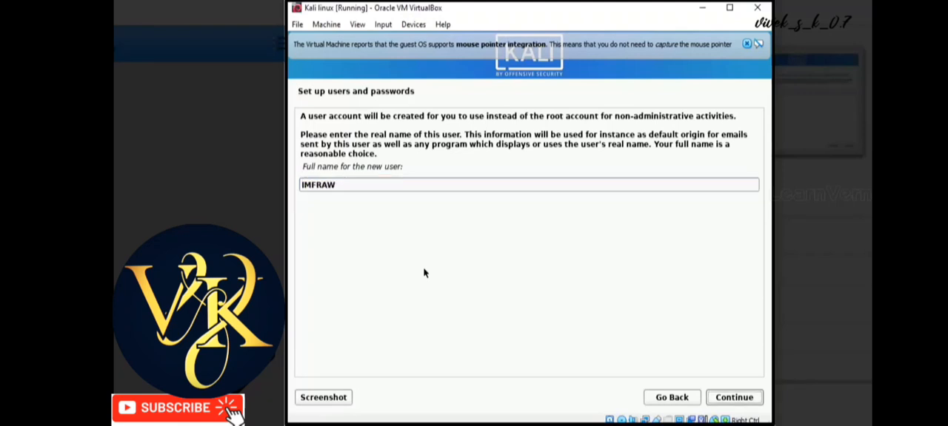
{"action": "key", "text": "Return"}
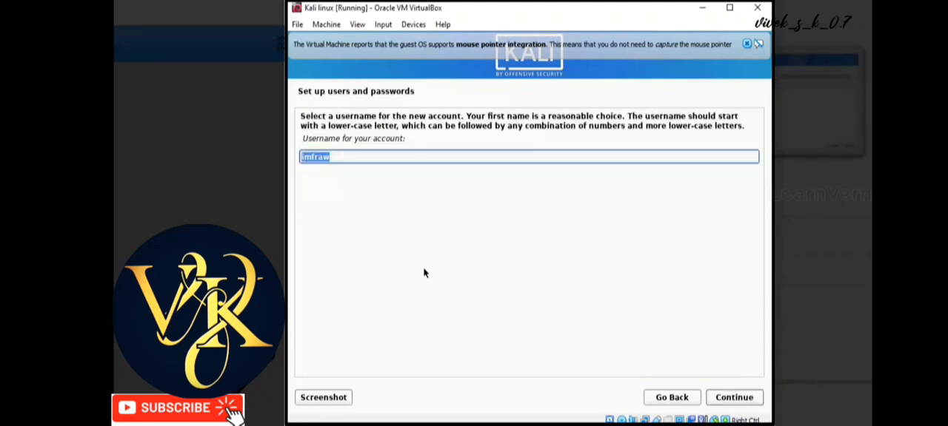
{"action": "key", "text": "BackSpace"}
{"action": "left_click", "coordinate": [655, 400]}
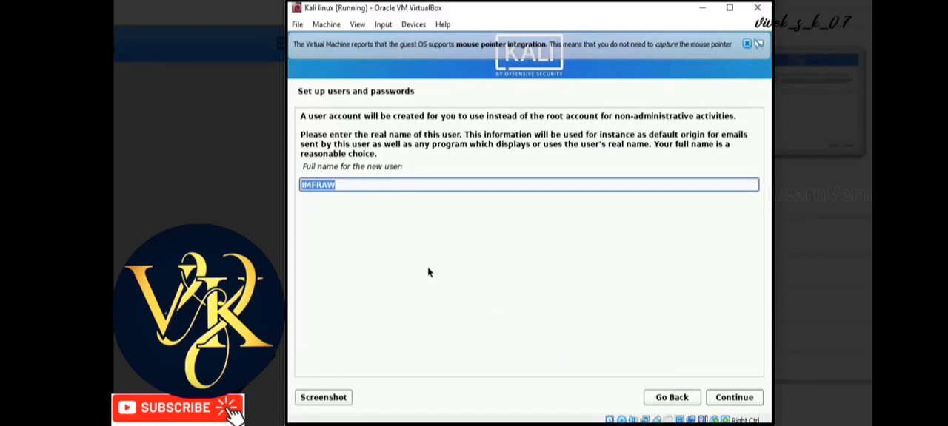
{"action": "left_click", "coordinate": [732, 399]}
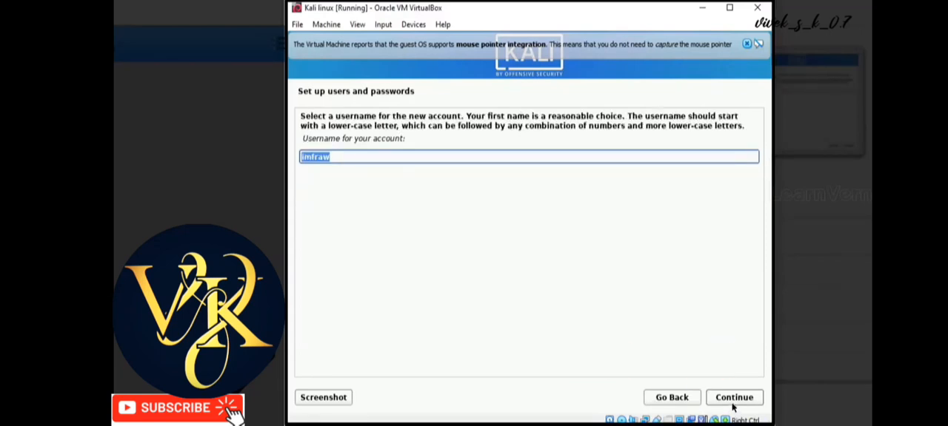
{"action": "left_click", "coordinate": [732, 400]}
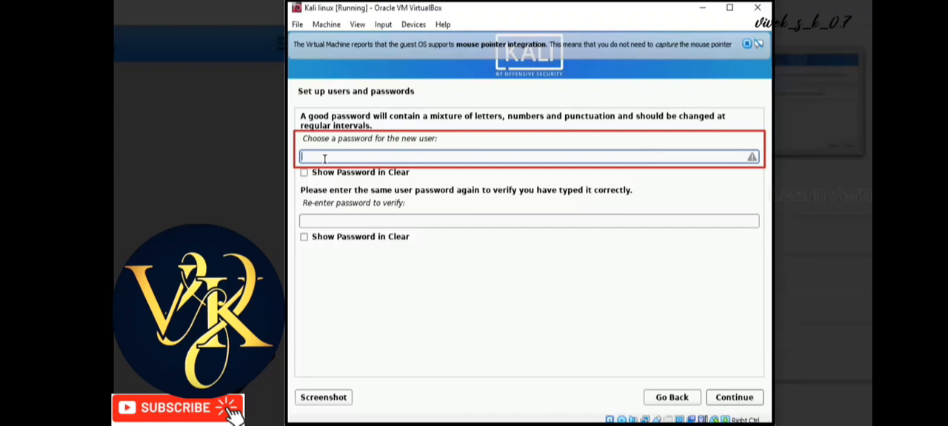
{"action": "type", "text": "*********"}
{"action": "key", "text": "Tab"}
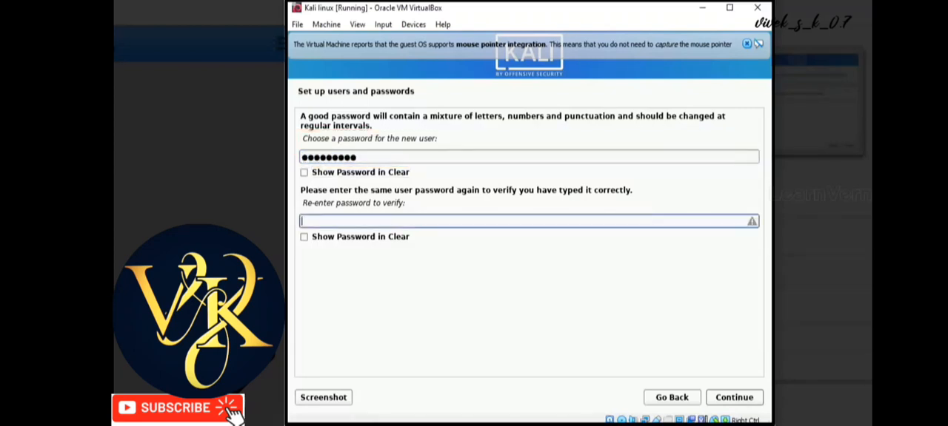
{"action": "type", "text": "*"}
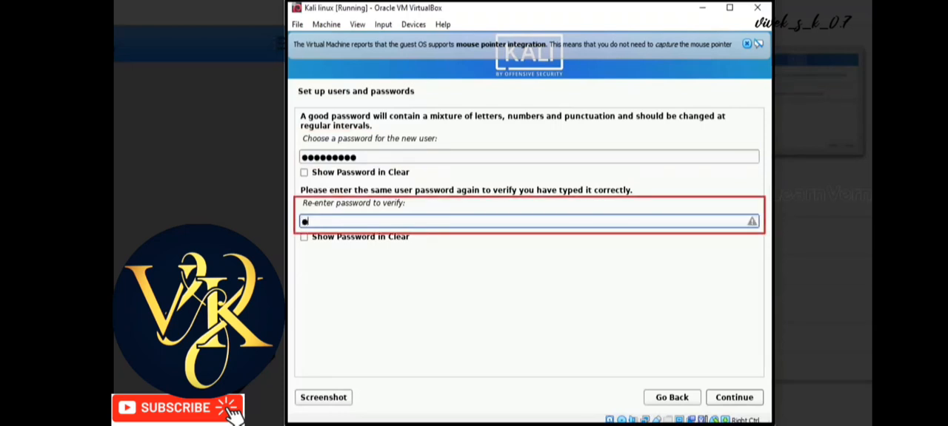
{"action": "key", "text": "BackSpace"}
{"action": "key", "text": "shift+Tab"}
{"action": "key", "text": "shift+Tab"}
{"action": "key", "text": "BackSpace"}
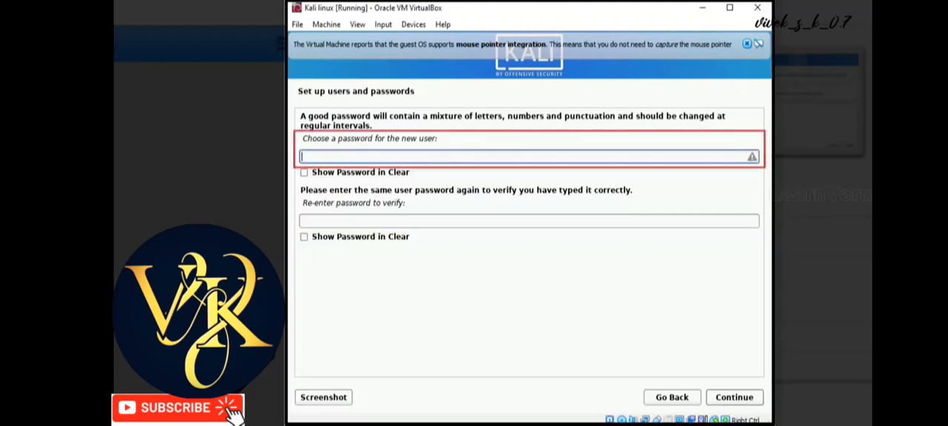
Enter the new user's password, repeat it in the verification field, and continue the installation
{"action": "type", "text": "********"}
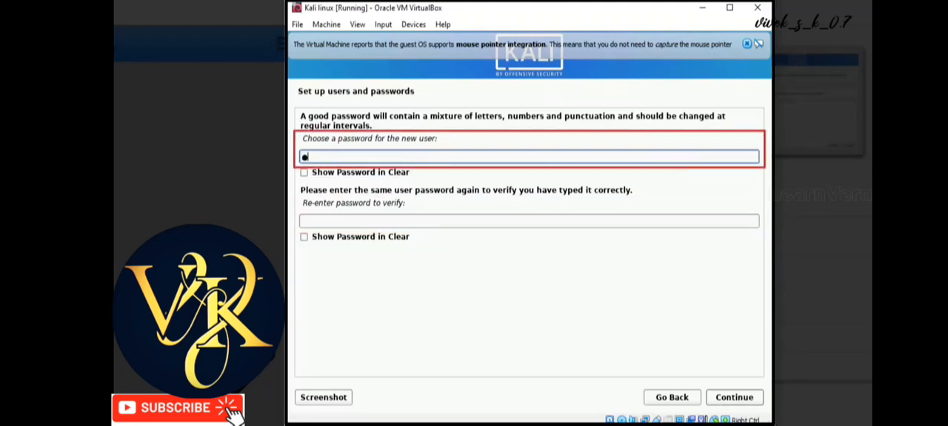
{"action": "type", "text": "*"}
{"action": "key", "text": "Tab"}
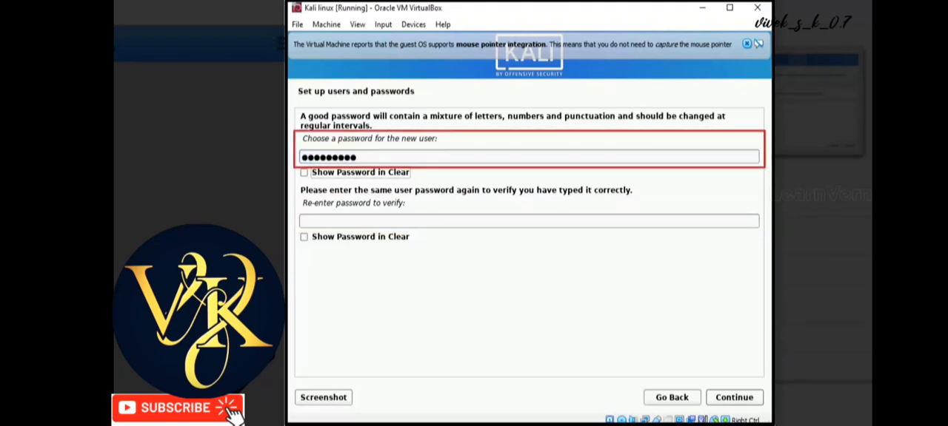
{"action": "key", "text": "Tab"}
{"action": "type", "text": "******"}
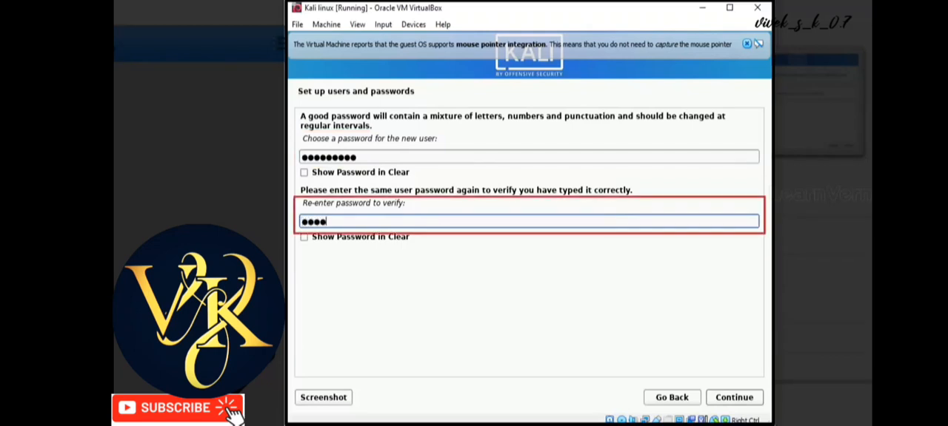
{"action": "type", "text": "***"}
{"action": "left_click", "coordinate": [719, 397]}
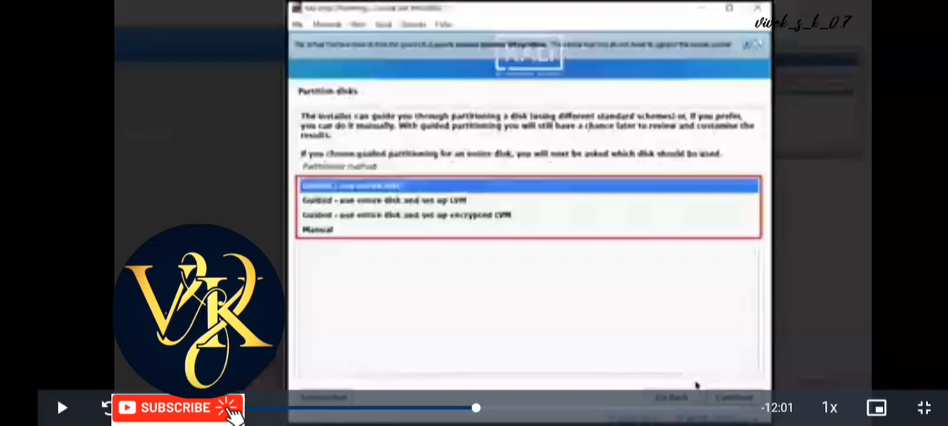
Partition the entire SCSI1 (sda) VBOX disk with guided partitioning and all files in one partition, and write the changes to disk
{"action": "key", "text": "space"}
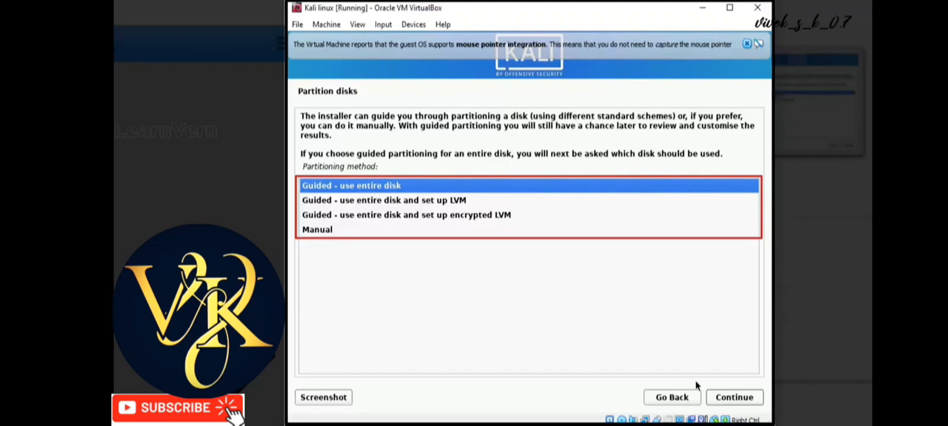
{"action": "left_click", "coordinate": [729, 398]}
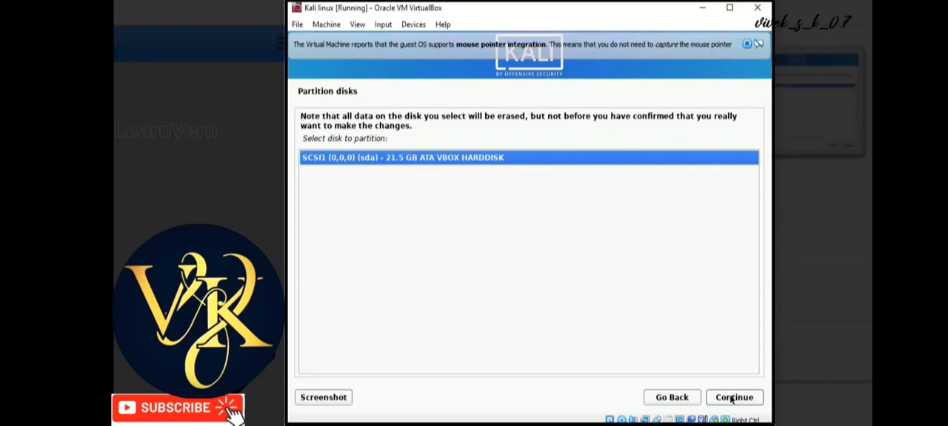
{"action": "left_click", "coordinate": [733, 399]}
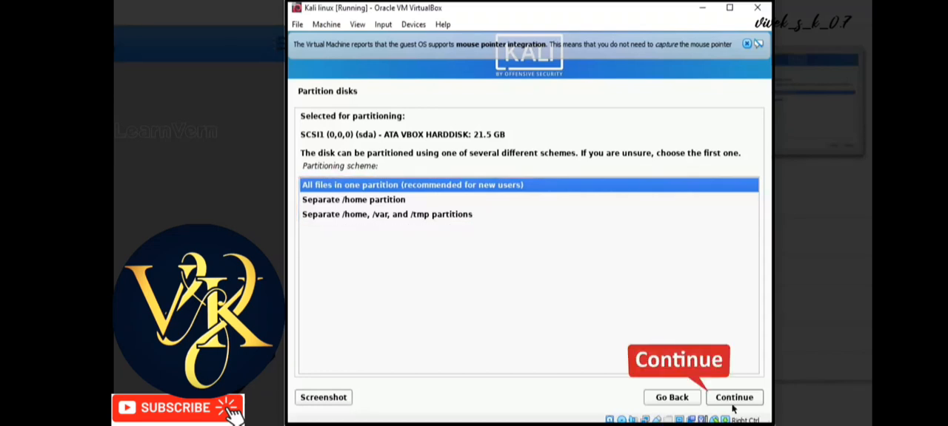
{"action": "left_click", "coordinate": [729, 397]}
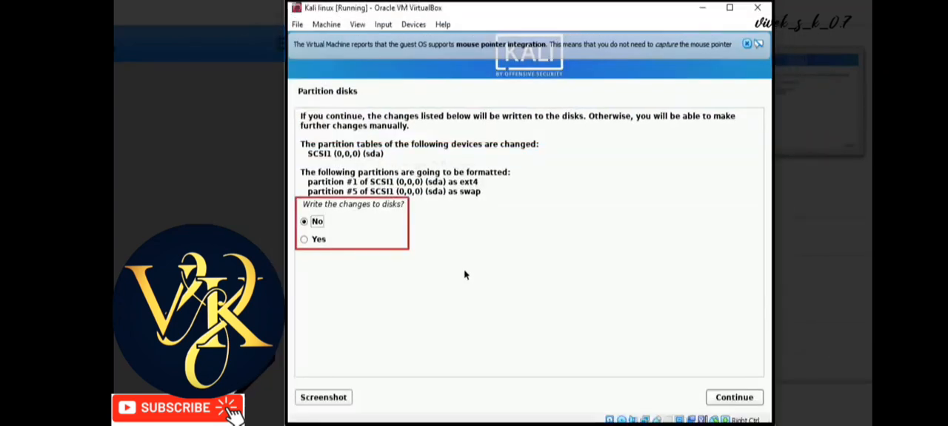
{"action": "left_click", "coordinate": [317, 239]}
{"action": "left_click", "coordinate": [745, 398]}
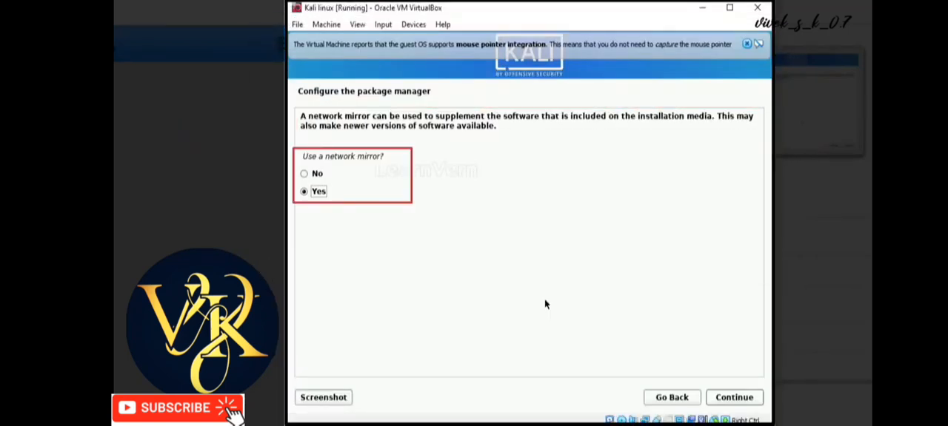
Decline the network mirror and install the GRUB boot loader to the primary drive /dev/sda
{"action": "left_click", "coordinate": [304, 174]}
{"action": "left_click", "coordinate": [744, 403]}
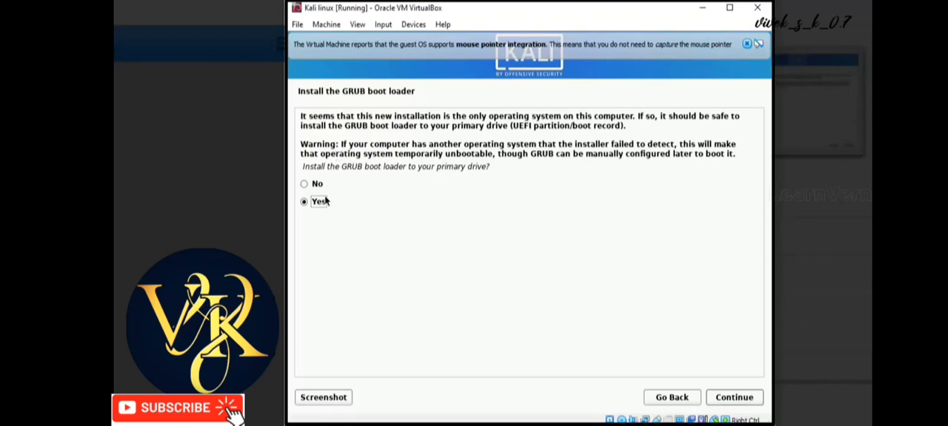
{"action": "left_click", "coordinate": [731, 401]}
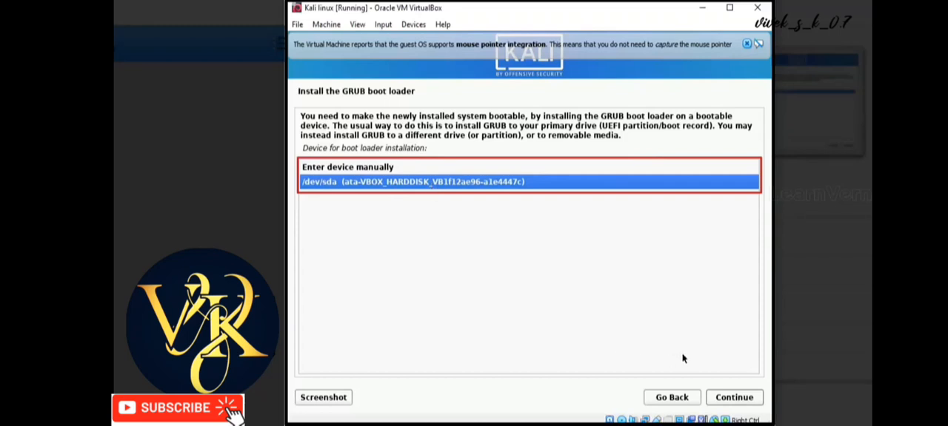
{"action": "left_click", "coordinate": [735, 396]}
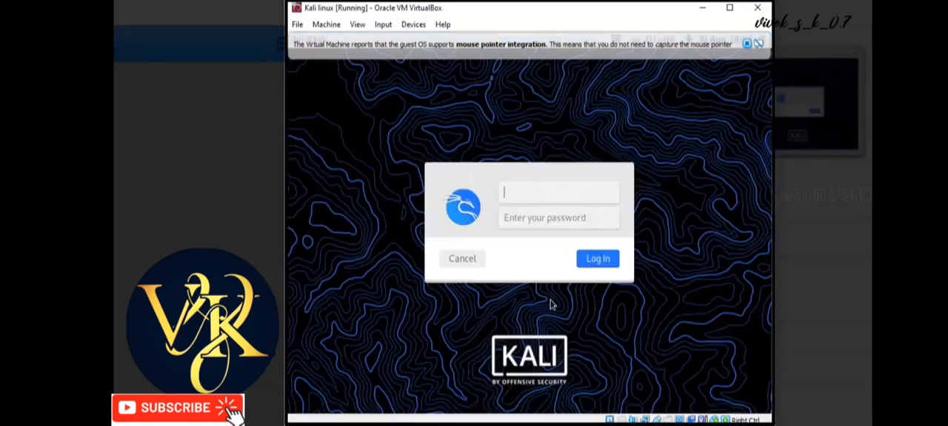
Dismiss the mouse integration notice, log in to Kali with the account's username and password, and maximize the virtual machine window
{"action": "left_click", "coordinate": [746, 43]}
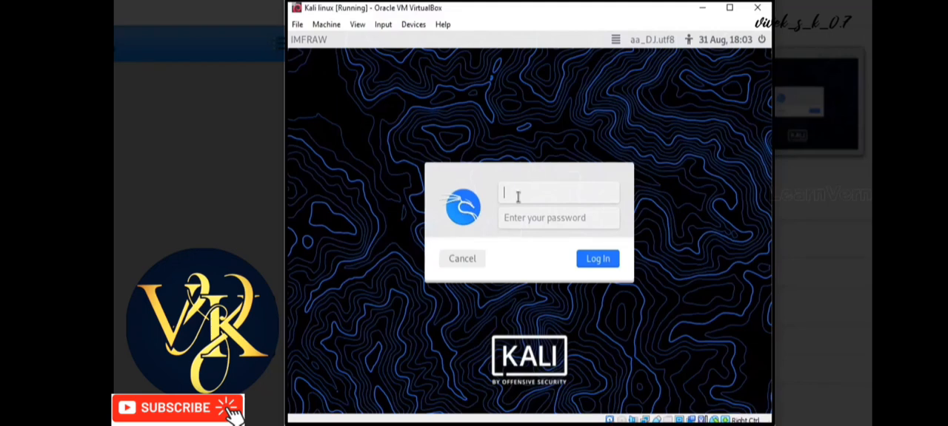
{"action": "type", "text": "im"}
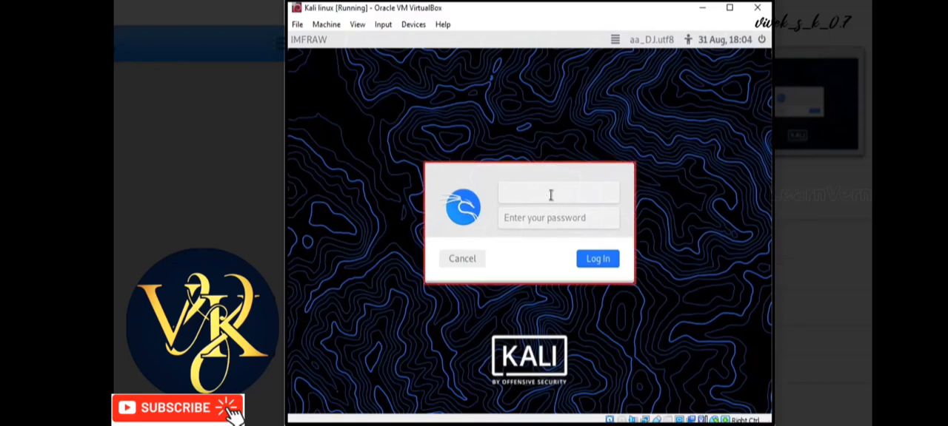
{"action": "type", "text": "imfraw"}
{"action": "key", "text": "Tab"}
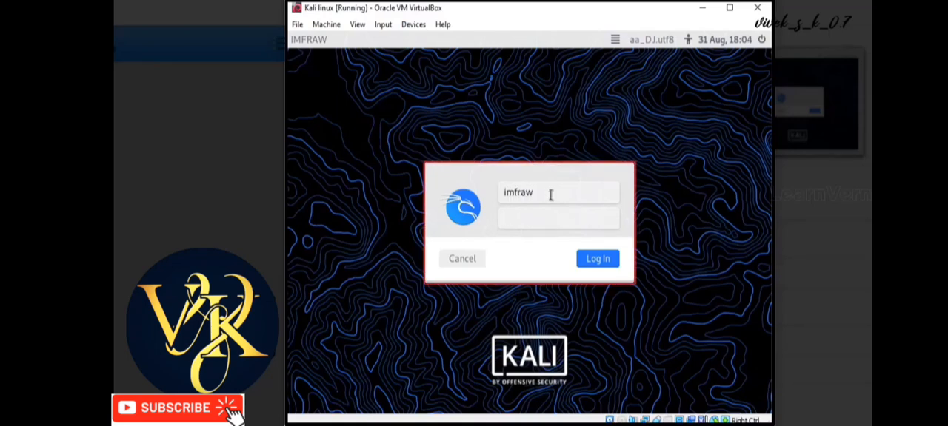
{"action": "type", "text": "********"}
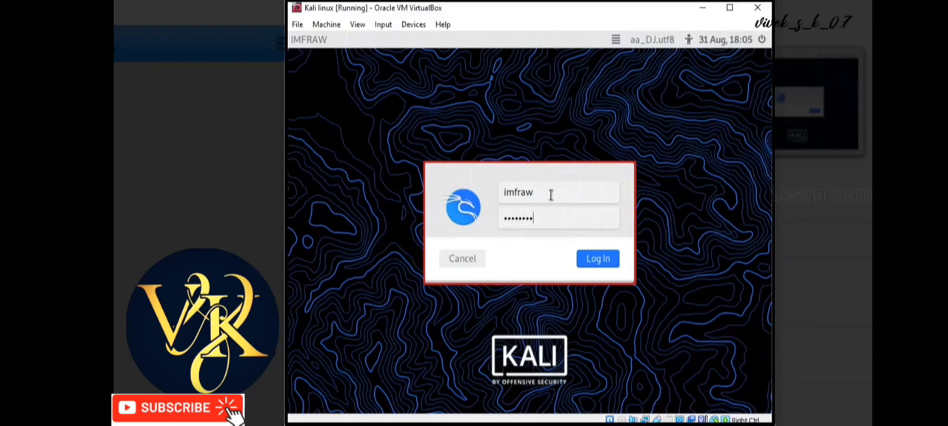
{"action": "key", "text": "Return"}
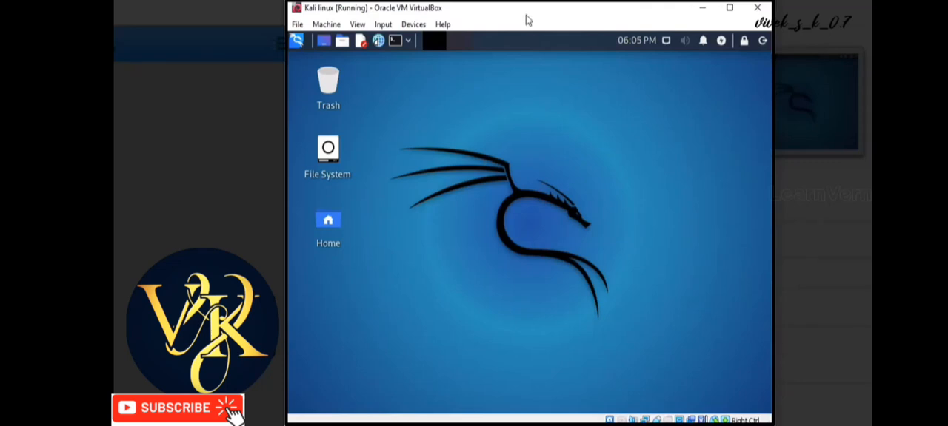
{"action": "left_click", "coordinate": [729, 8]}
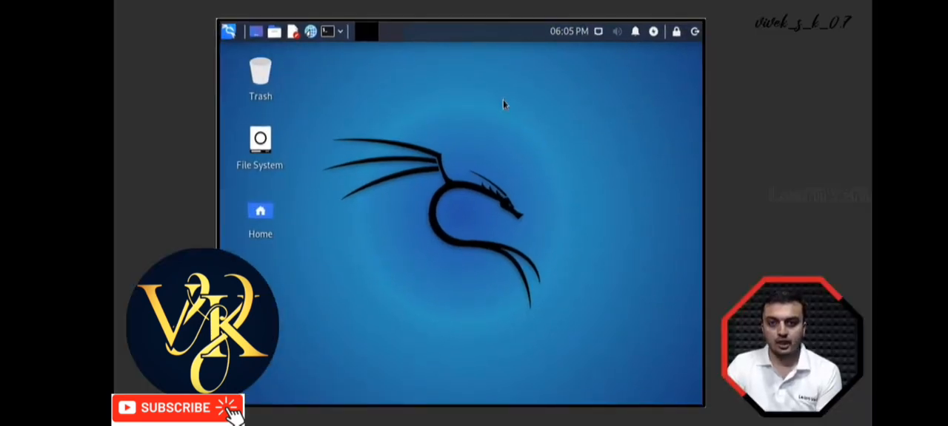
{"action": "right_click", "coordinate": [454, 100]}
{"action": "left_click", "coordinate": [407, 78]}
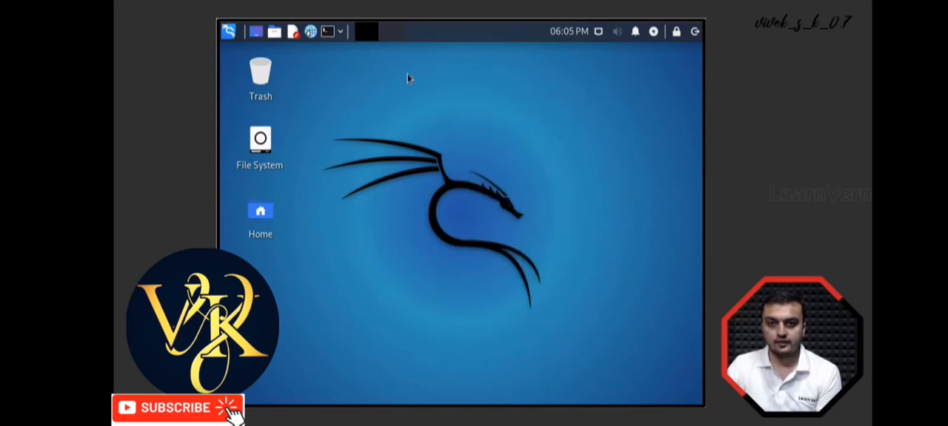
{"action": "right_click", "coordinate": [407, 78]}
{"action": "left_click", "coordinate": [607, 94]}
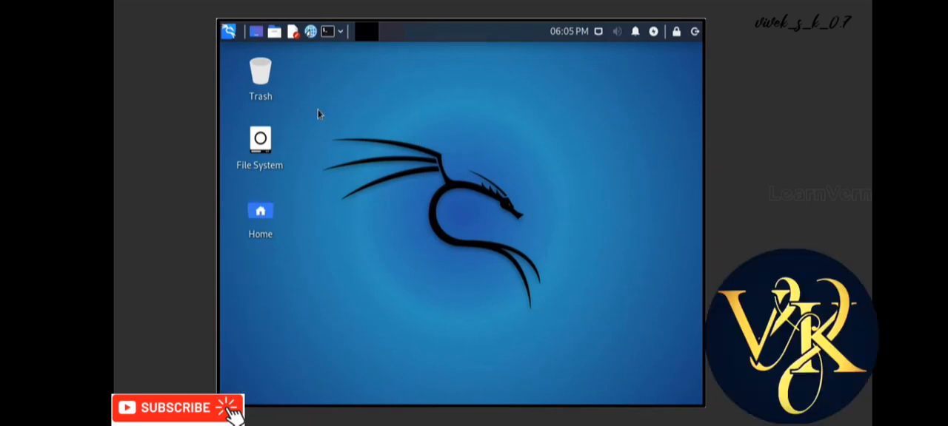
Browse the tool categories in the Kali applications list, including Information Gathering, Vulnerability Analysis and Password Attacks
{"action": "left_click", "coordinate": [229, 32]}
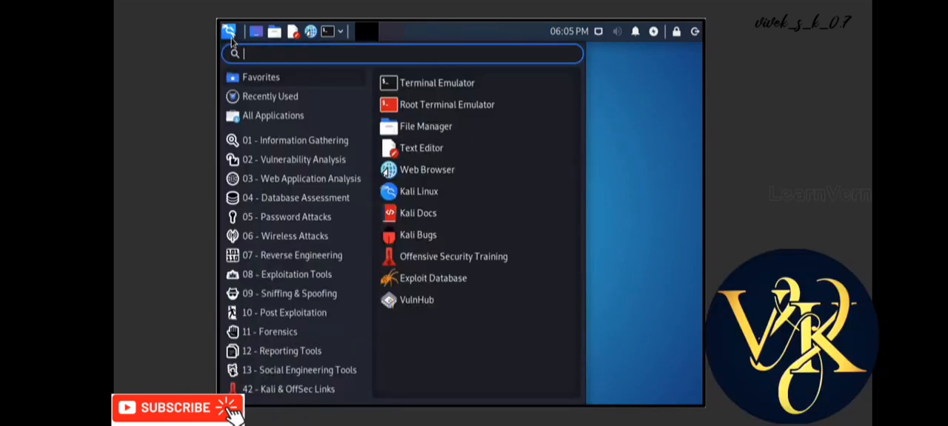
{"action": "left_click", "coordinate": [252, 160]}
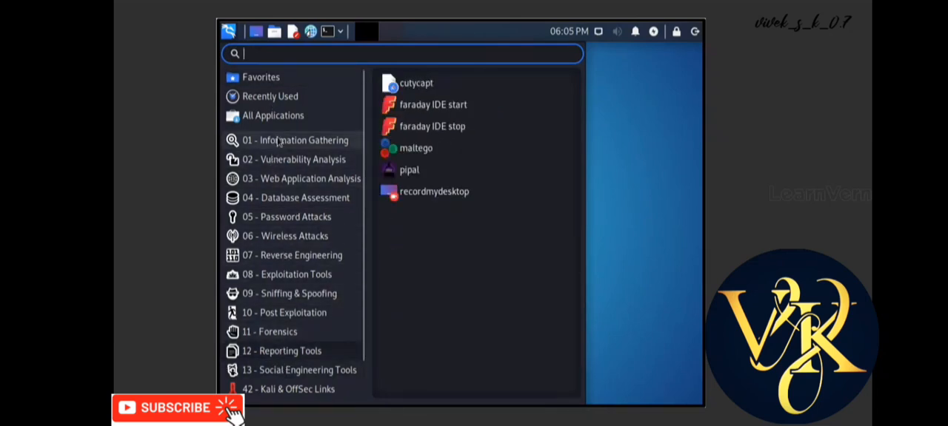
{"action": "scroll", "coordinate": [278, 140], "scroll_direction": "down", "scroll_amount": 2}
{"action": "scroll", "coordinate": [297, 254], "scroll_direction": "up", "scroll_amount": 2}
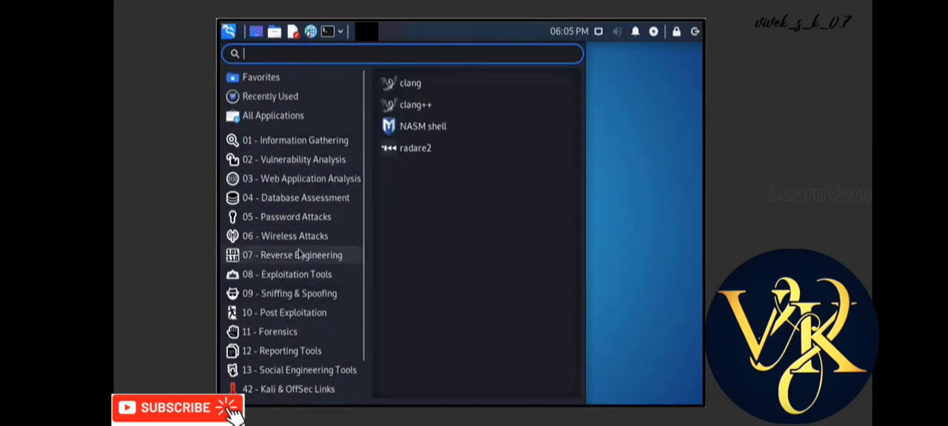
{"action": "scroll", "coordinate": [300, 242], "scroll_direction": "down", "scroll_amount": 2}
{"action": "scroll", "coordinate": [297, 237], "scroll_direction": "up", "scroll_amount": 2}
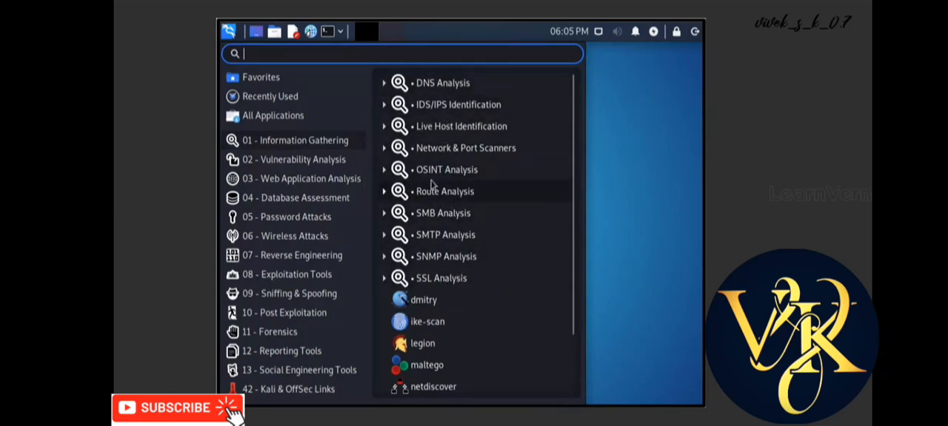
{"action": "left_click", "coordinate": [342, 161]}
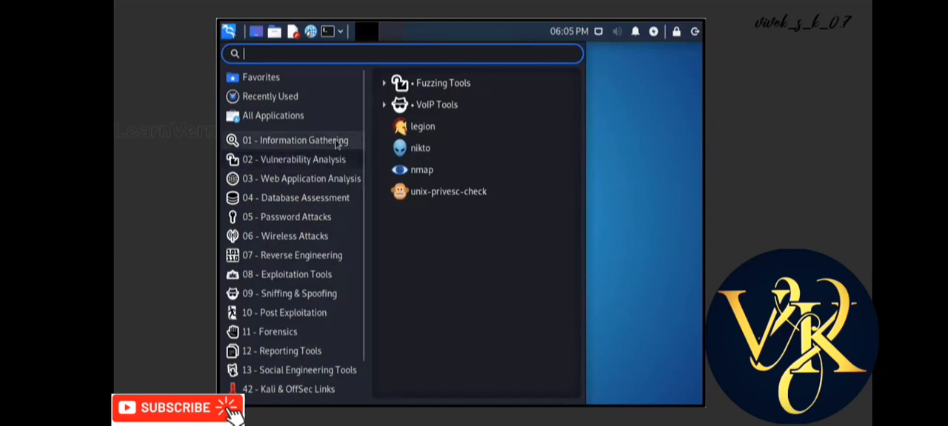
{"action": "left_click", "coordinate": [338, 141]}
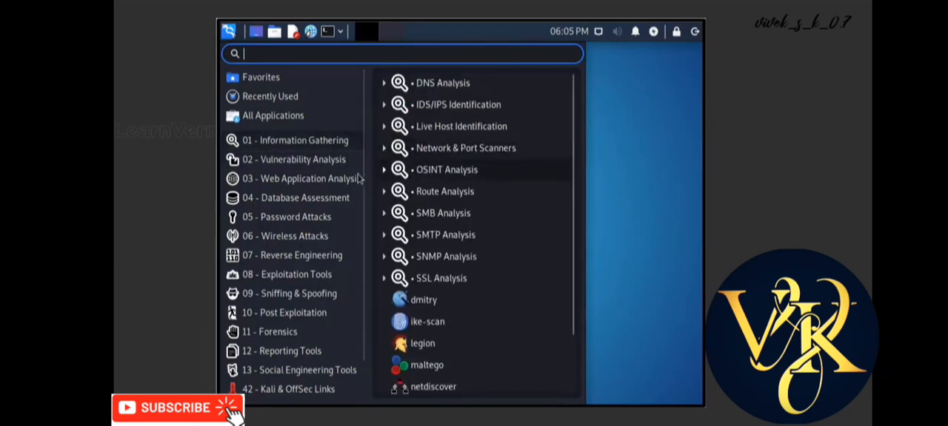
{"action": "mouse_move", "coordinate": [332, 220]}
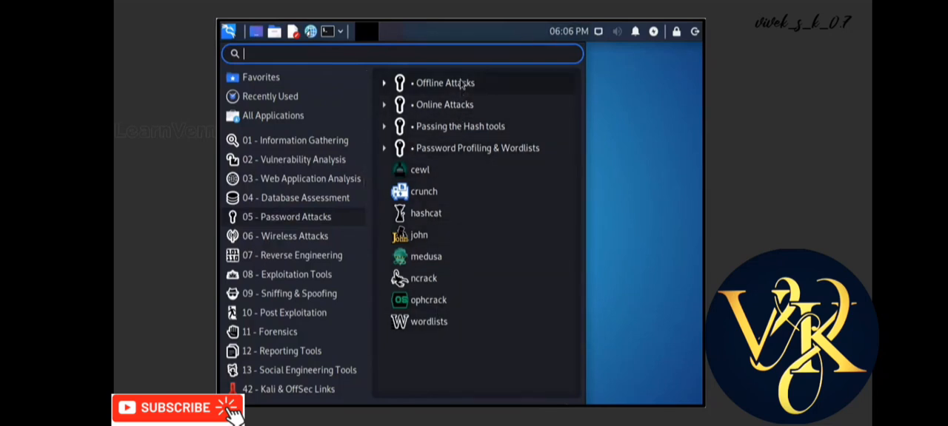
{"action": "left_click", "coordinate": [663, 127]}
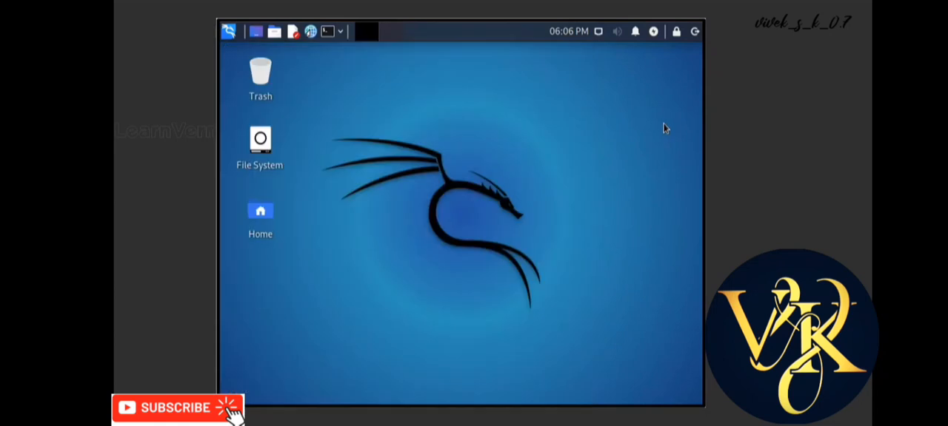
Open a terminal in the home folder, run pwd and cd, and enter mkdir at the prompt without executing it
{"action": "left_click", "coordinate": [274, 31]}
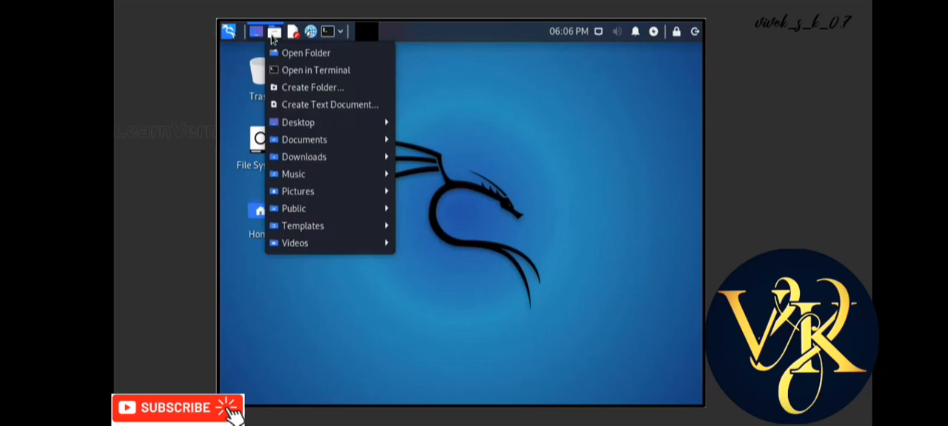
{"action": "left_click", "coordinate": [303, 69]}
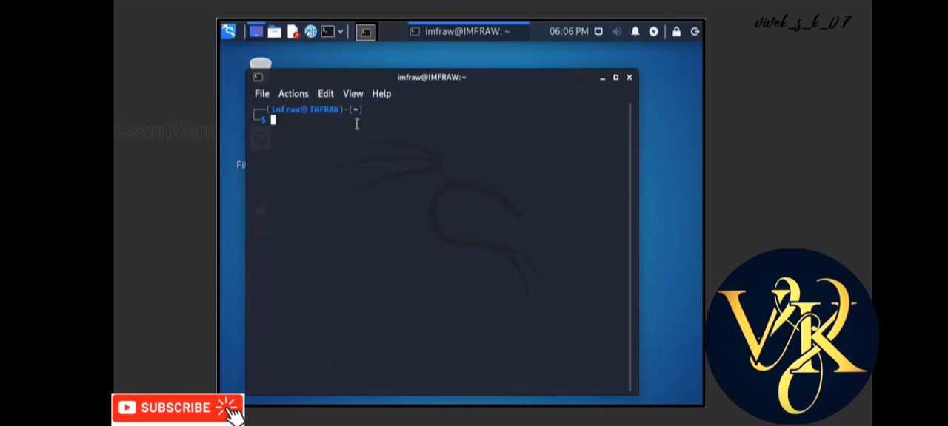
{"action": "type", "text": "pwd"}
{"action": "key", "text": "Return"}
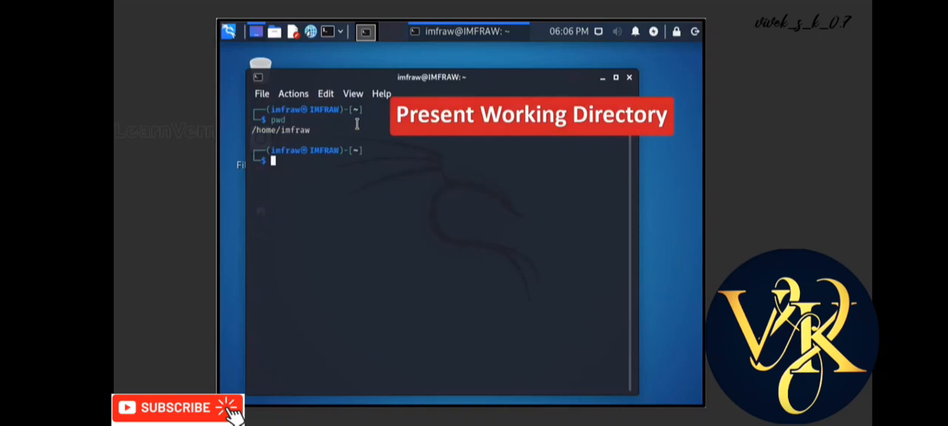
{"action": "type", "text": "cd"}
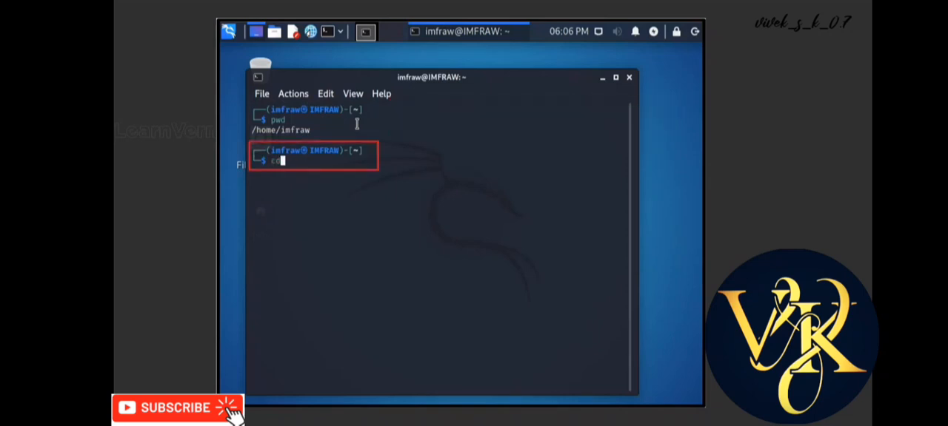
{"action": "key", "text": "Return"}
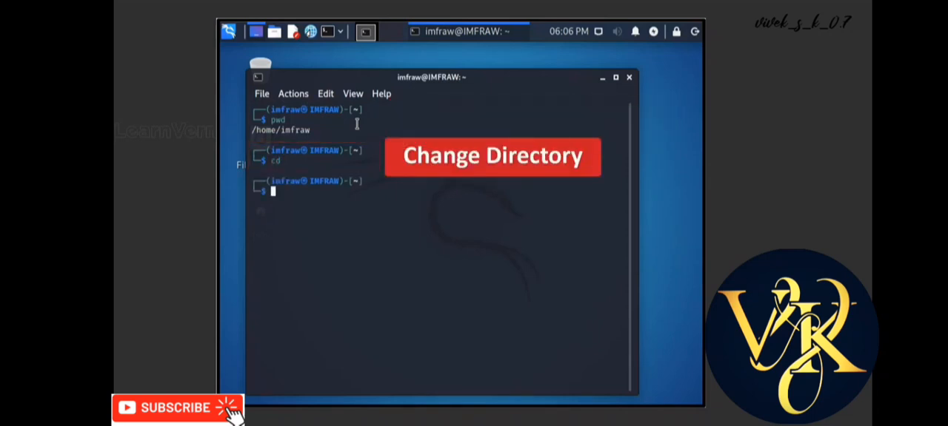
{"action": "type", "text": "mkdir"}
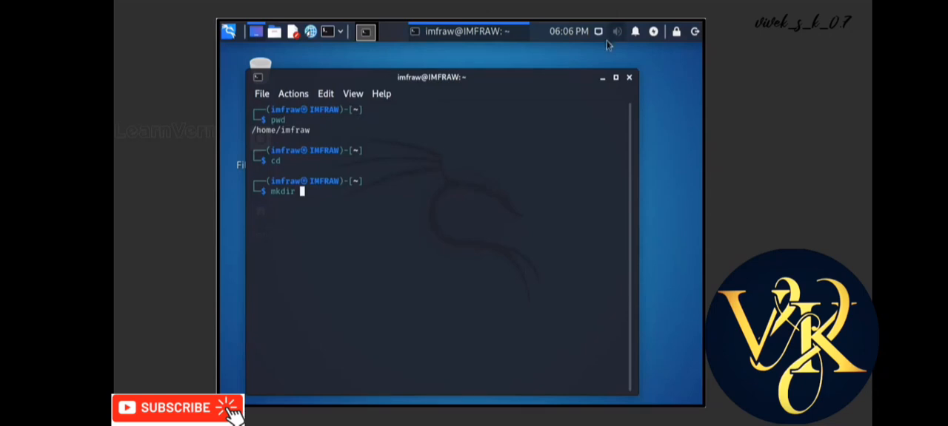
{"action": "left_click", "coordinate": [601, 77]}
{"action": "right_click", "coordinate": [439, 93]}
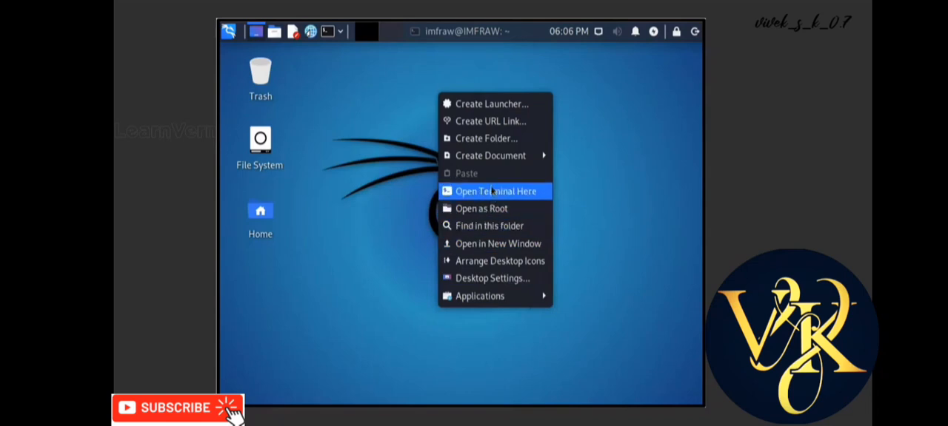
{"action": "left_click", "coordinate": [351, 139]}
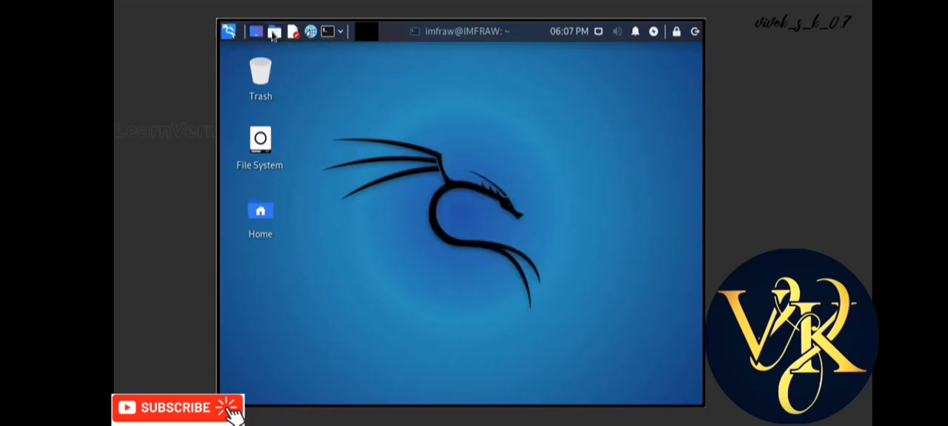
{"action": "left_click", "coordinate": [273, 31]}
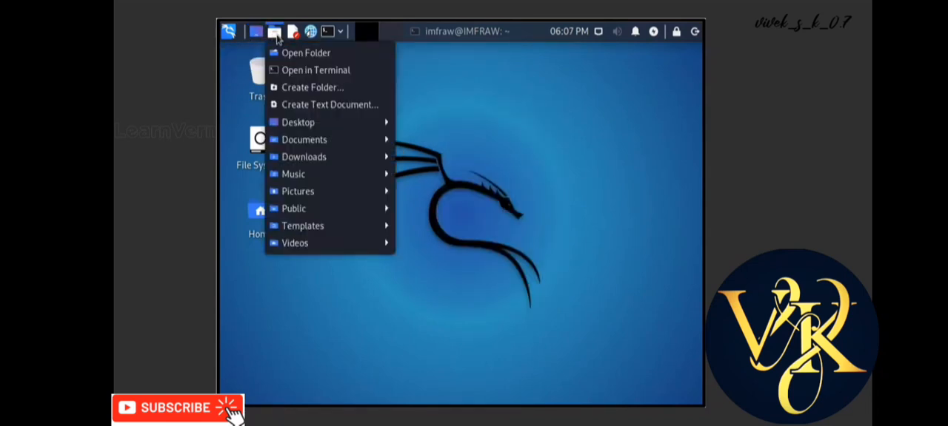
{"action": "left_click", "coordinate": [311, 87]}
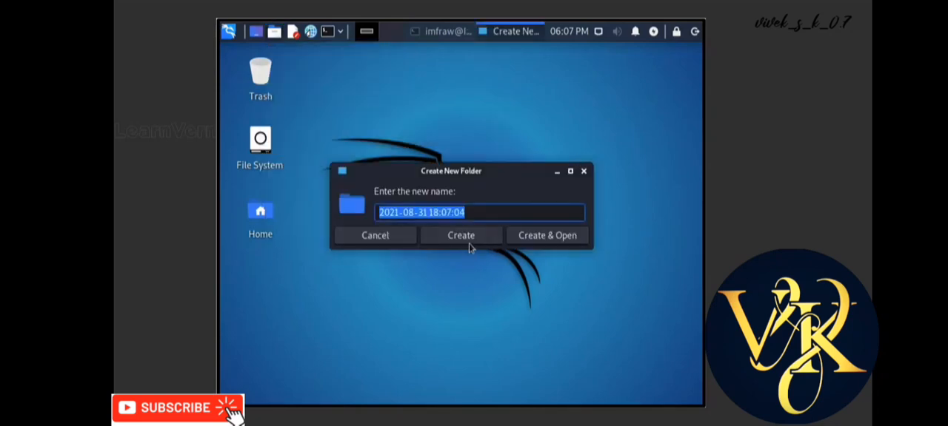
{"action": "left_click", "coordinate": [583, 171]}
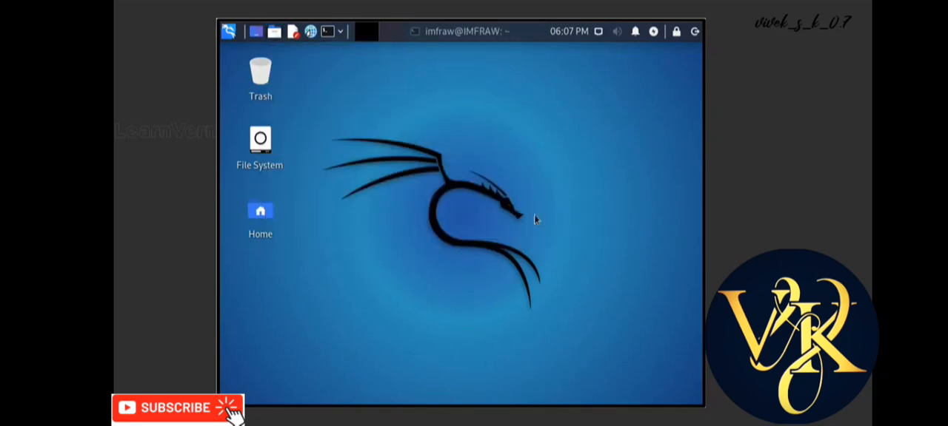
Open a second terminal, return to the one holding the mkdir command, and create a directory named with a person's first name
{"action": "left_click", "coordinate": [328, 33]}
{"action": "left_click", "coordinate": [438, 33]}
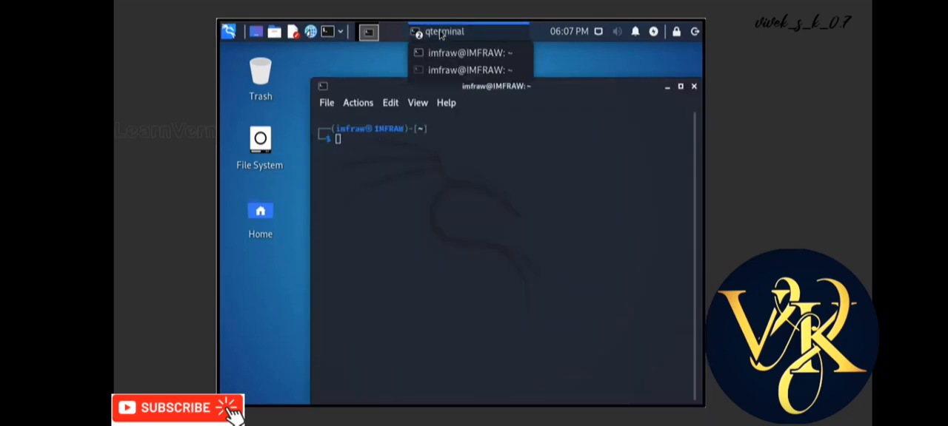
{"action": "left_click", "coordinate": [451, 52]}
{"action": "left_click", "coordinate": [459, 32]}
{"action": "left_click", "coordinate": [470, 70]}
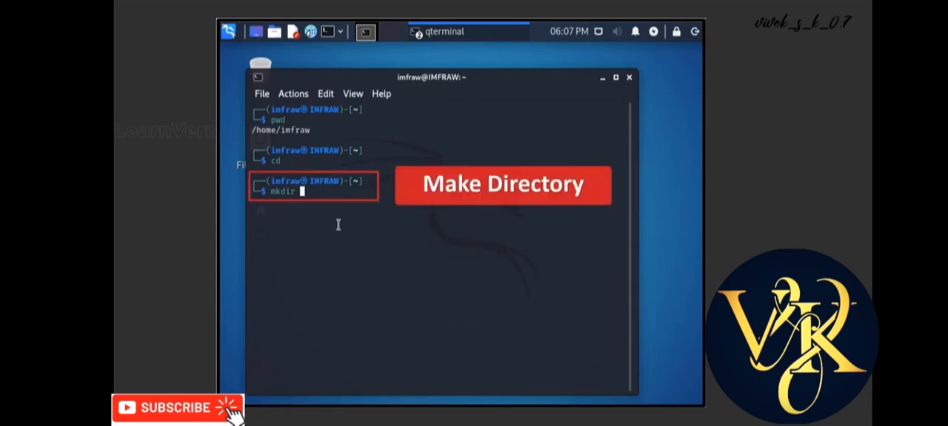
{"action": "type", "text": "sandip"}
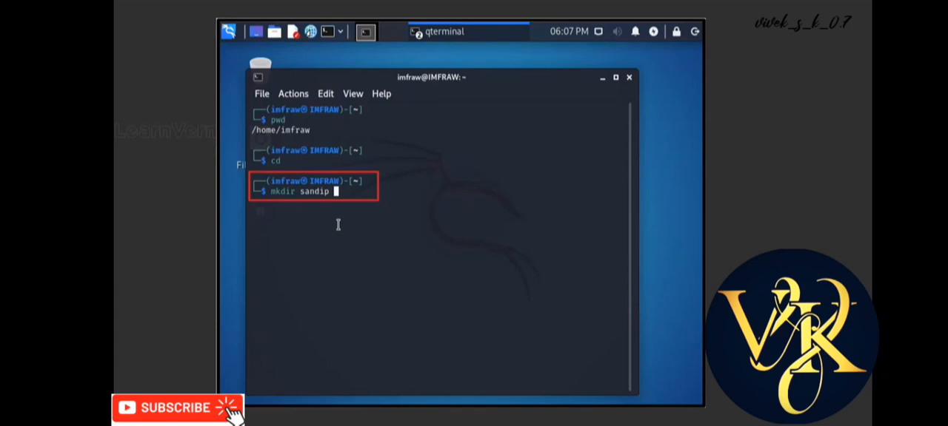
{"action": "key", "text": "Return"}
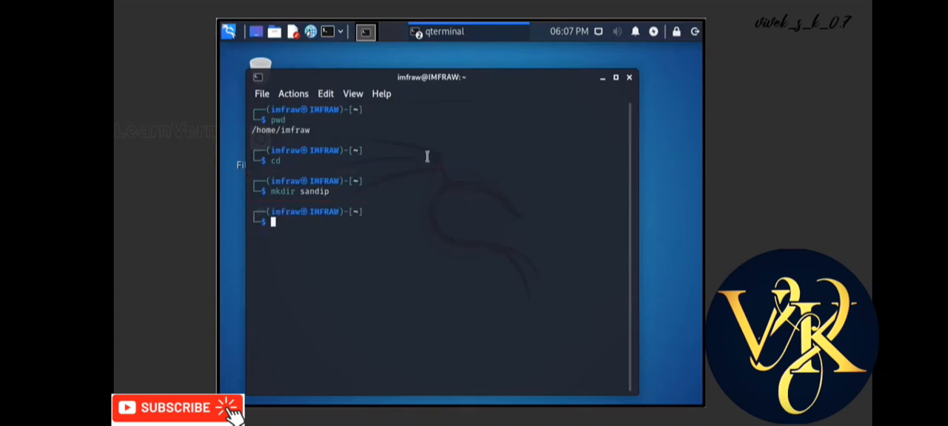
Check the desktop for the new directory and return to the terminal where mkdir was run
{"action": "left_click", "coordinate": [602, 77]}
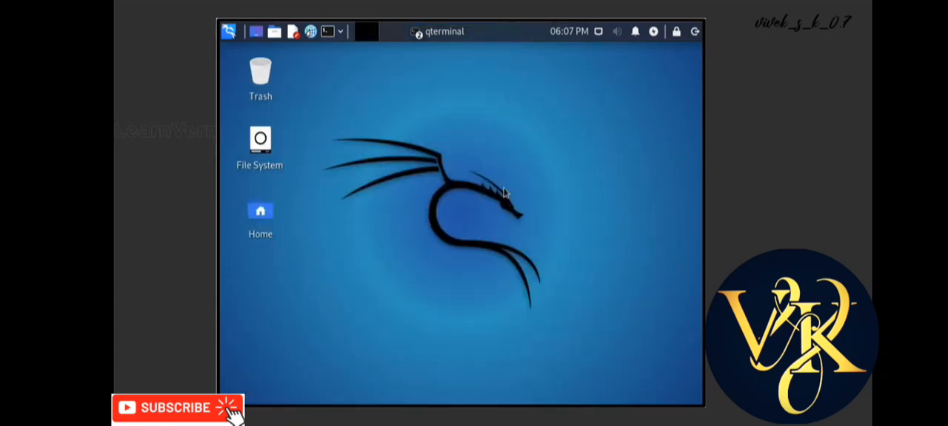
{"action": "right_click", "coordinate": [397, 165]}
{"action": "left_click", "coordinate": [364, 141]}
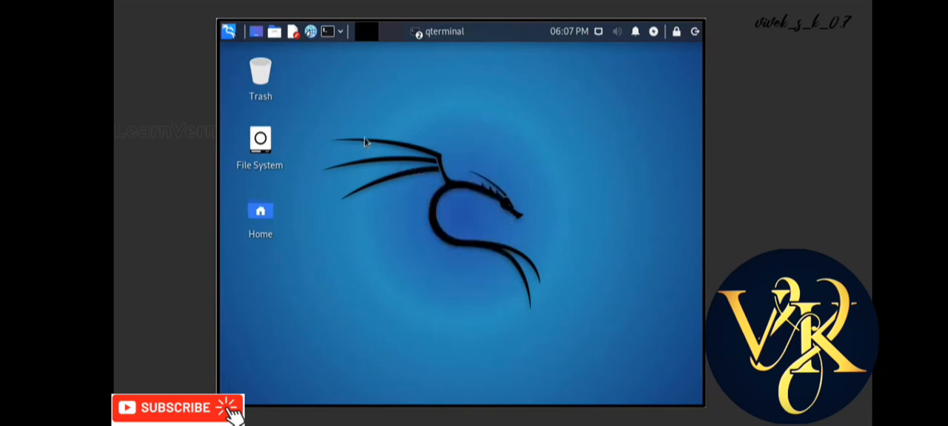
{"action": "left_click", "coordinate": [438, 33]}
{"action": "left_click", "coordinate": [449, 73]}
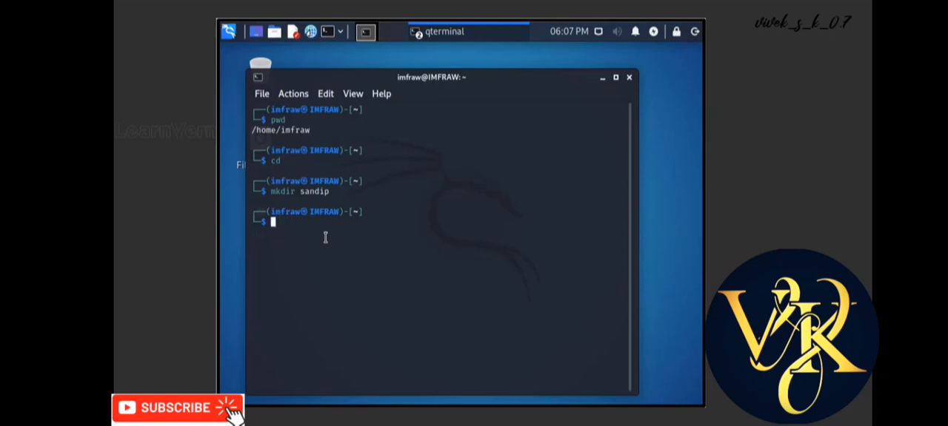
{"action": "type", "text": "home"}
{"action": "key", "text": "BackSpace"}
{"action": "key", "text": "BackSpace"}
{"action": "key", "text": "BackSpace"}
{"action": "key", "text": "BackSpace"}
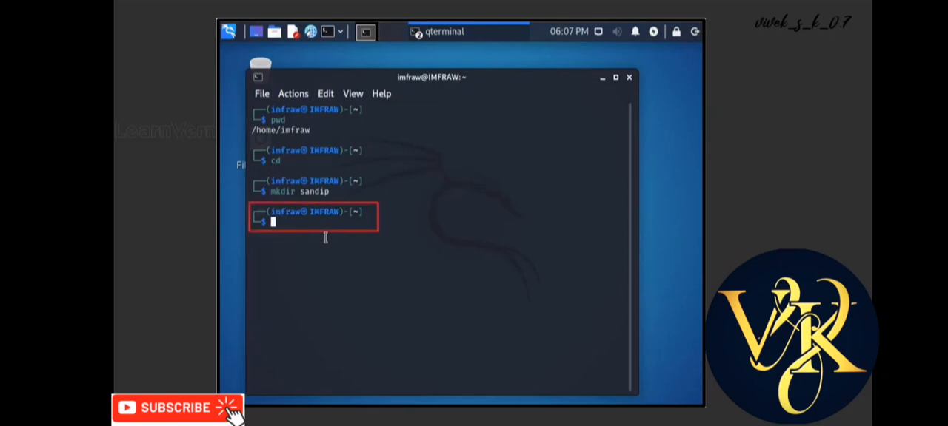